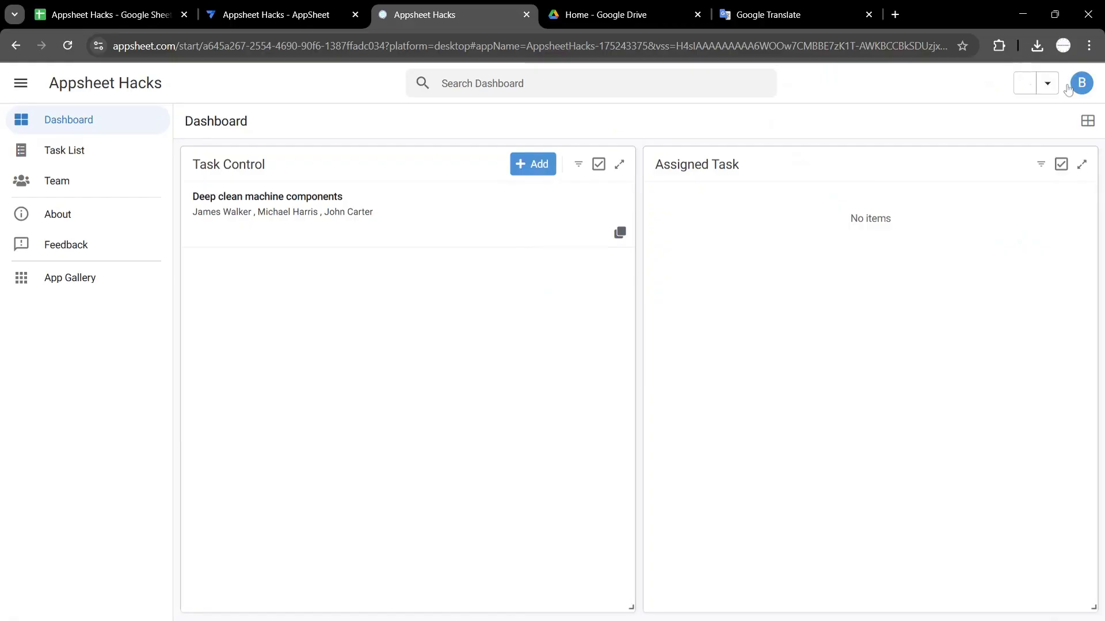
- Open the "Deep clean machine components" task, return to the dashboard, and run its add-rows action in Task Control
left_click(518, 231)
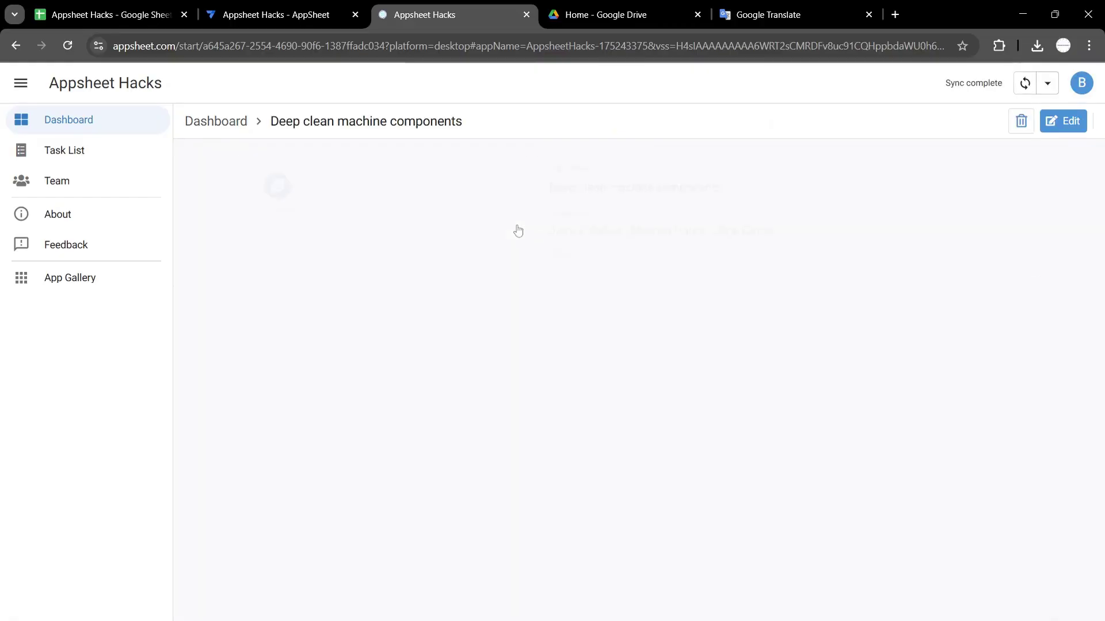
left_click(214, 122)
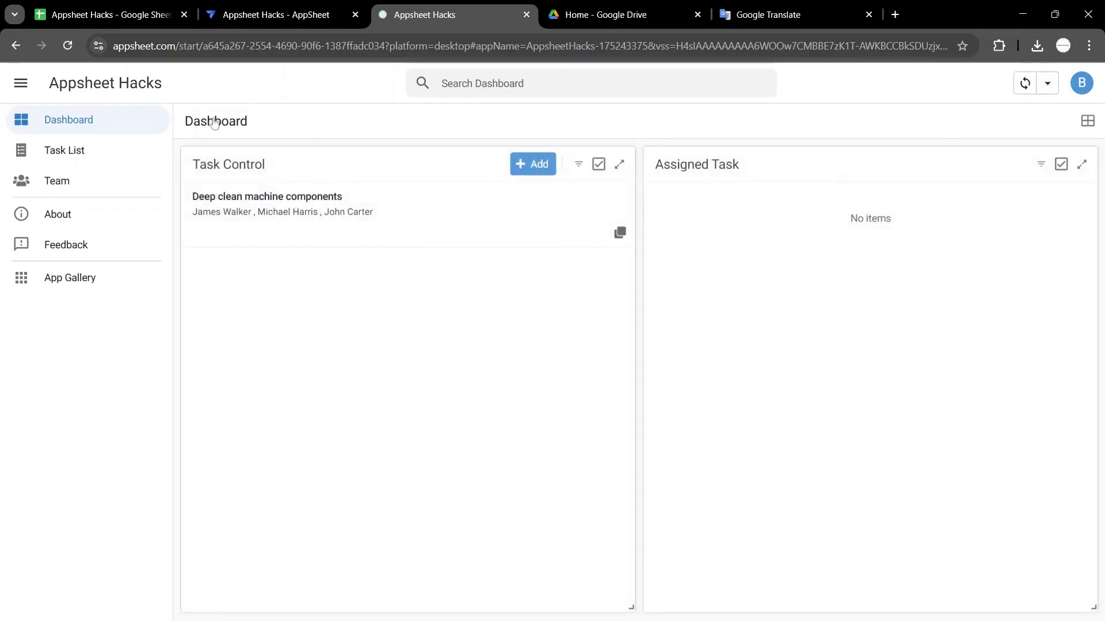
left_click(621, 233)
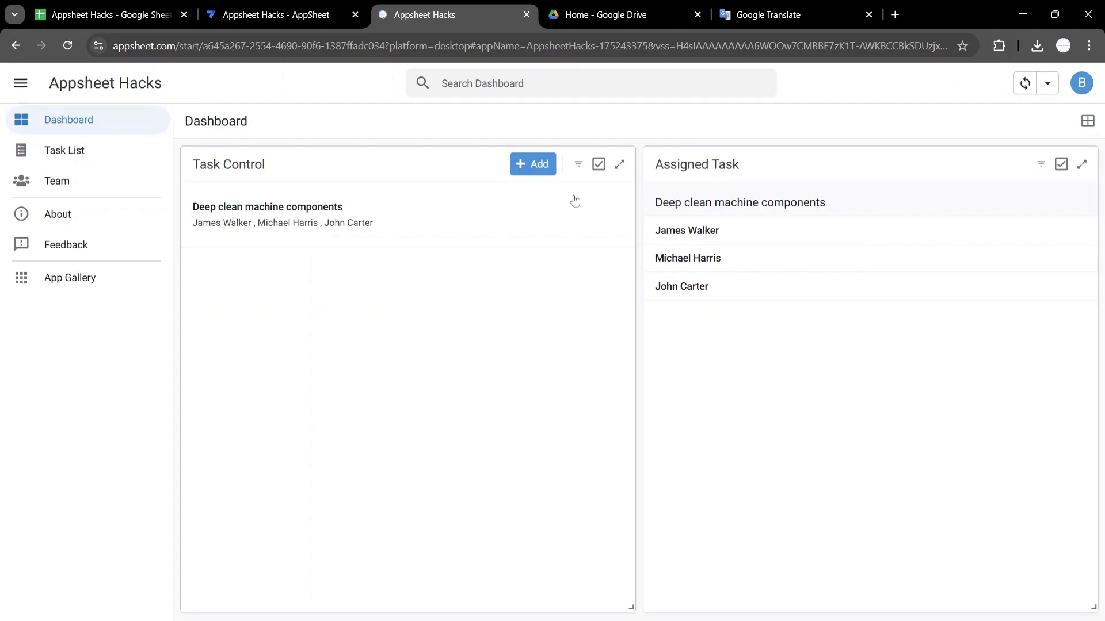
- Switch to the AppSheet editor and examine the column setups of task_control and assigned_task, plus the dashboard preview
left_click(242, 4)
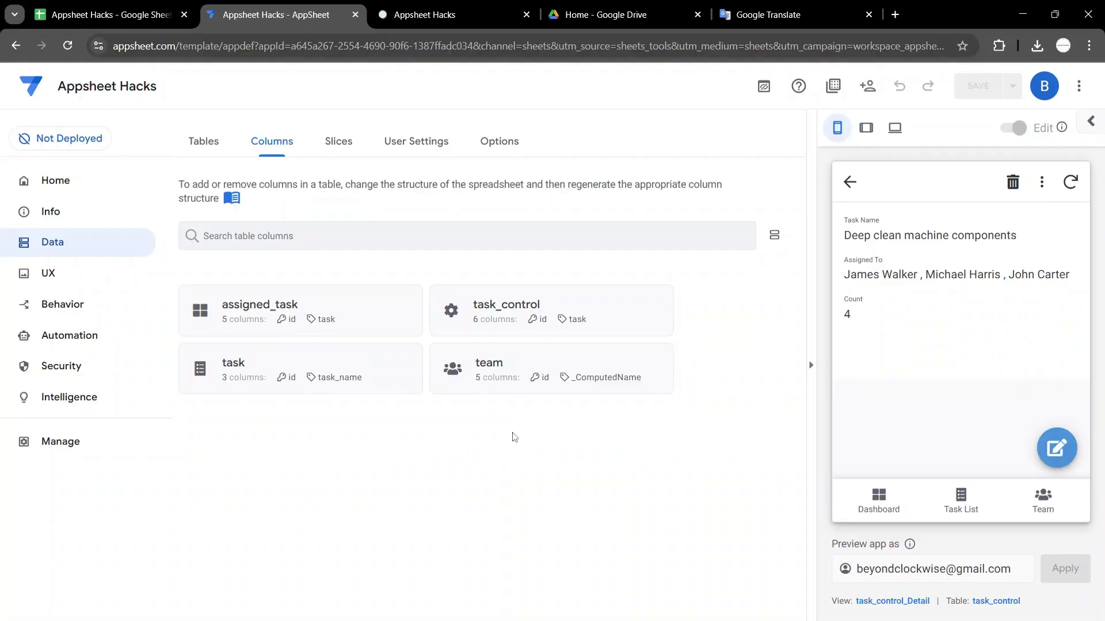
left_click(511, 319)
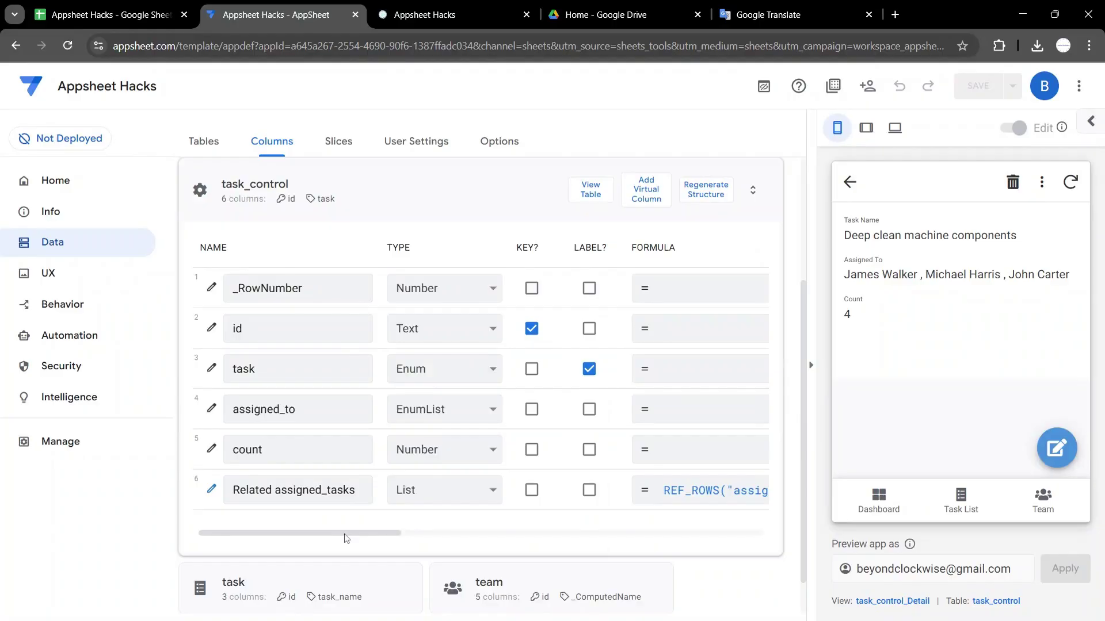
left_click_drag(347, 538, 311, 533)
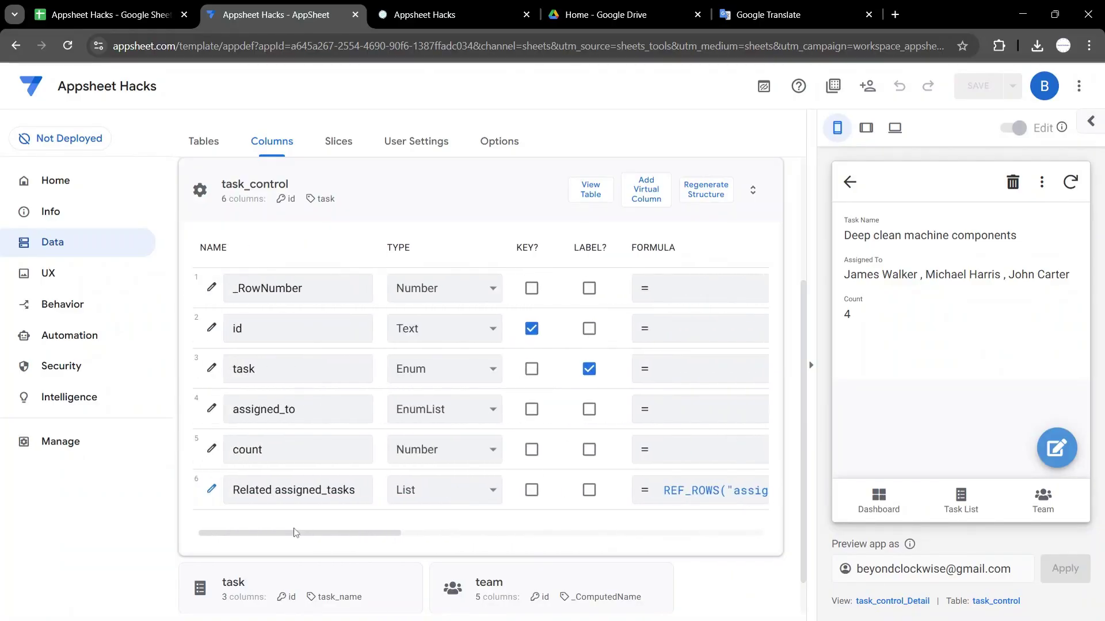
left_click(297, 183)
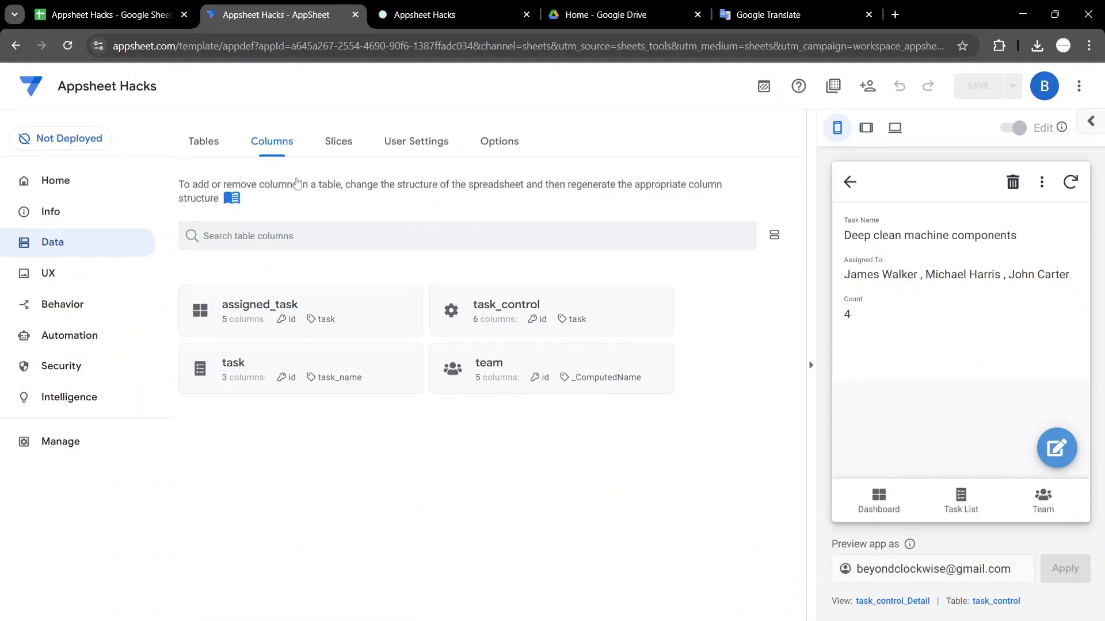
left_click(282, 325)
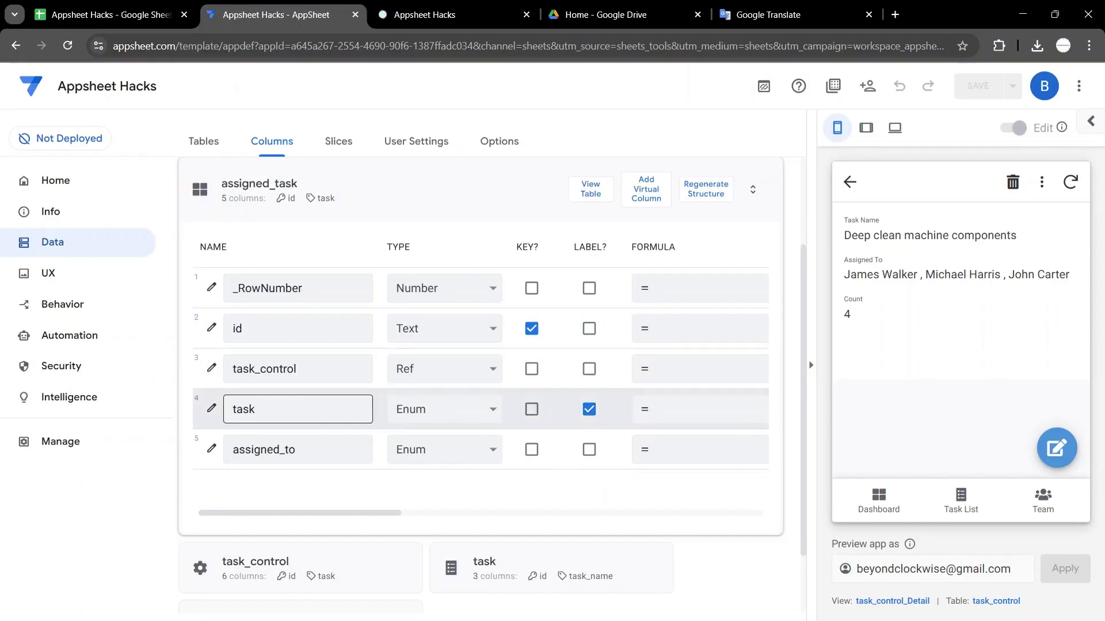
left_click_drag(333, 512, 402, 520)
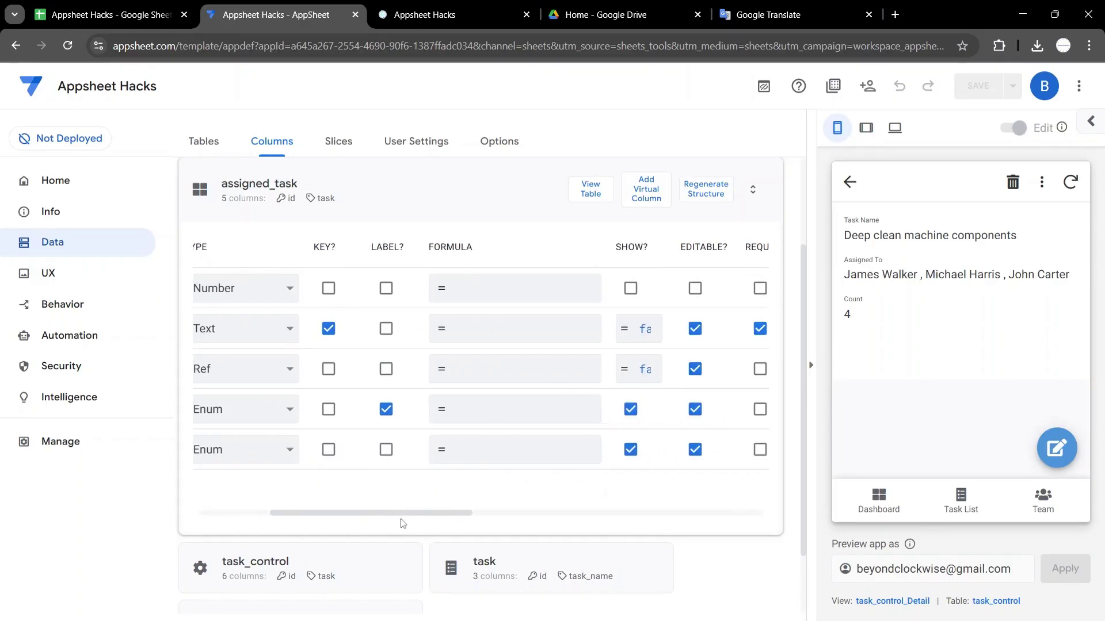
left_click(891, 500)
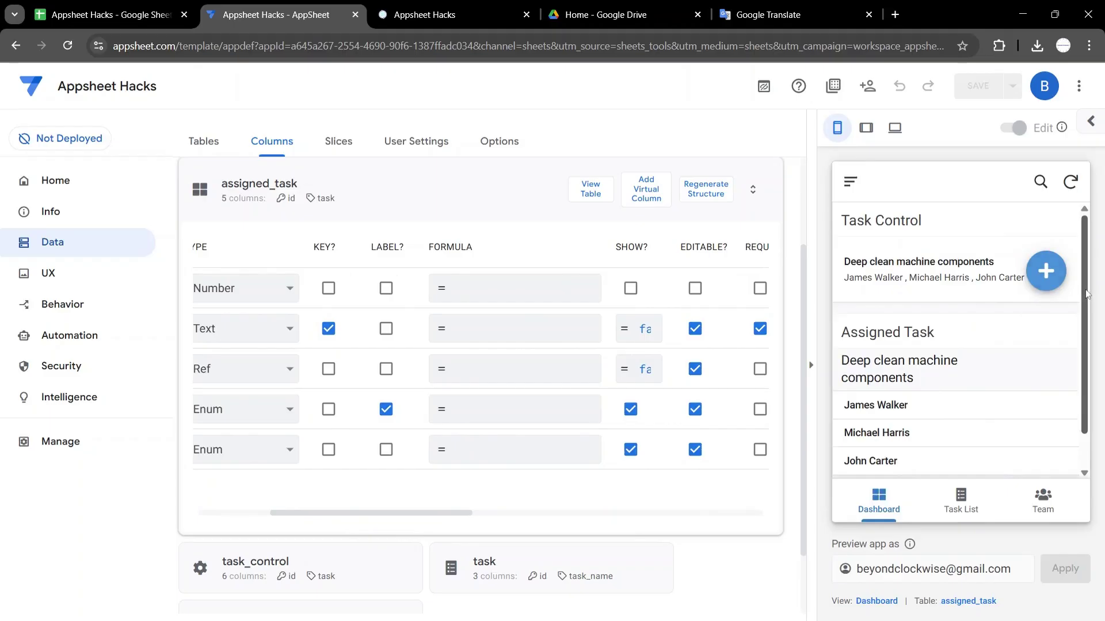
scroll(1084, 294, "down", 2)
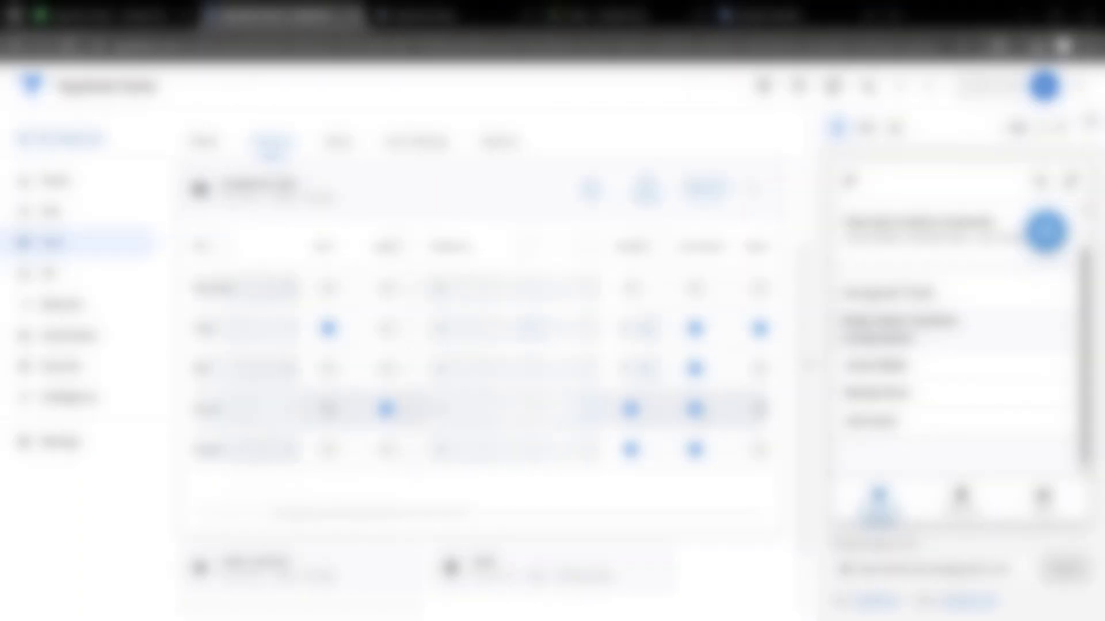
- Review the settings of "Action 1: Add Rows for Remaining Values" and "Action 2: Increment Count" in the task_control behaviors
left_click(84, 305)
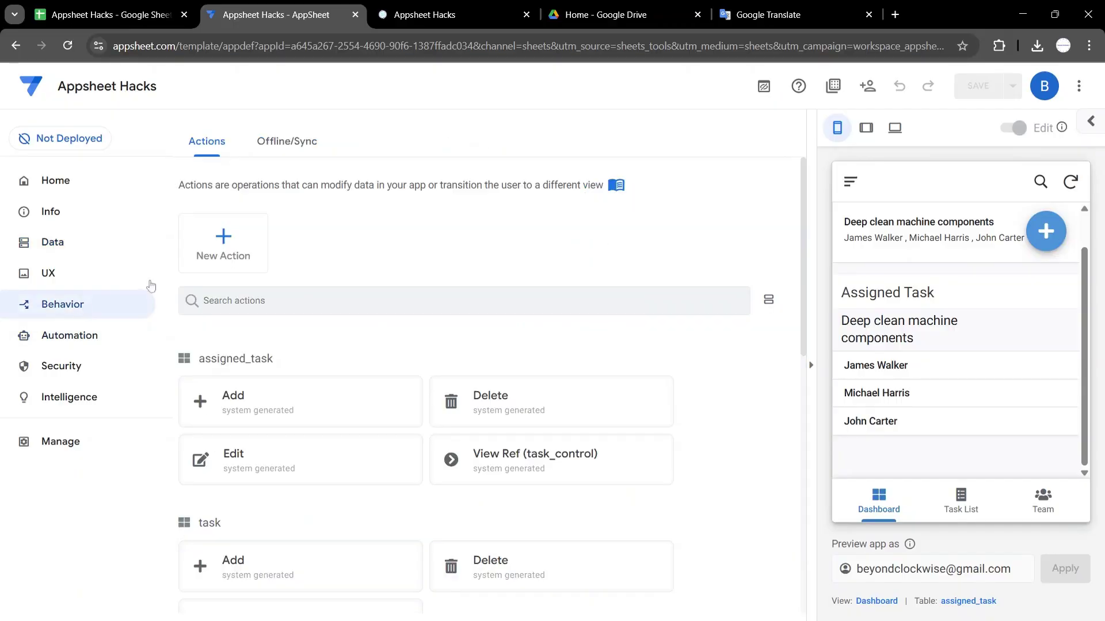
scroll(811, 366, "down", 5)
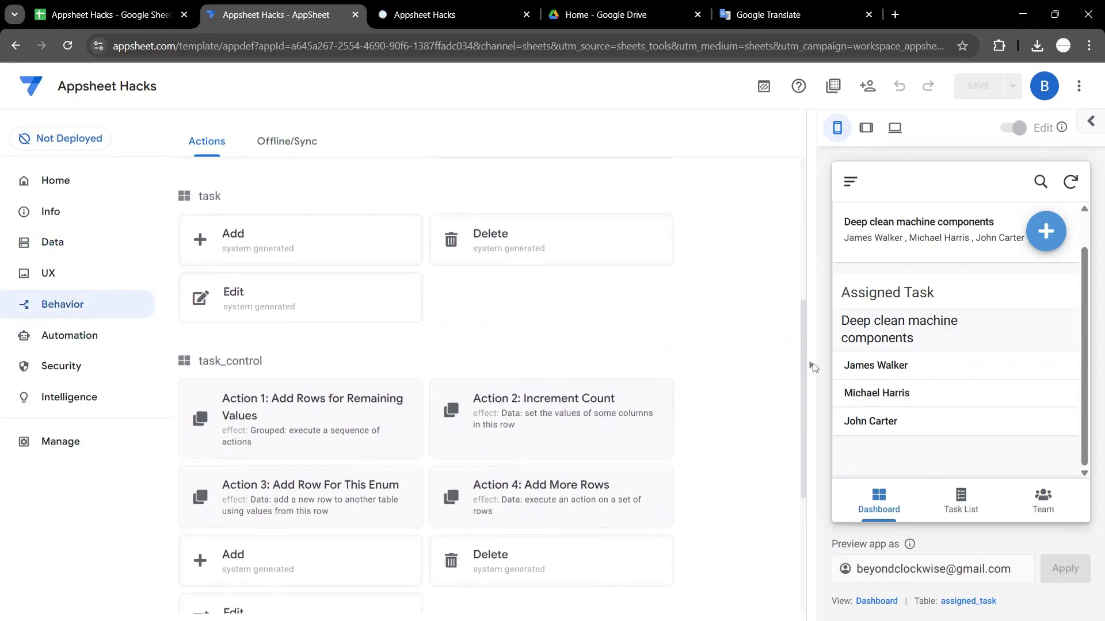
scroll(813, 367, "down", 2)
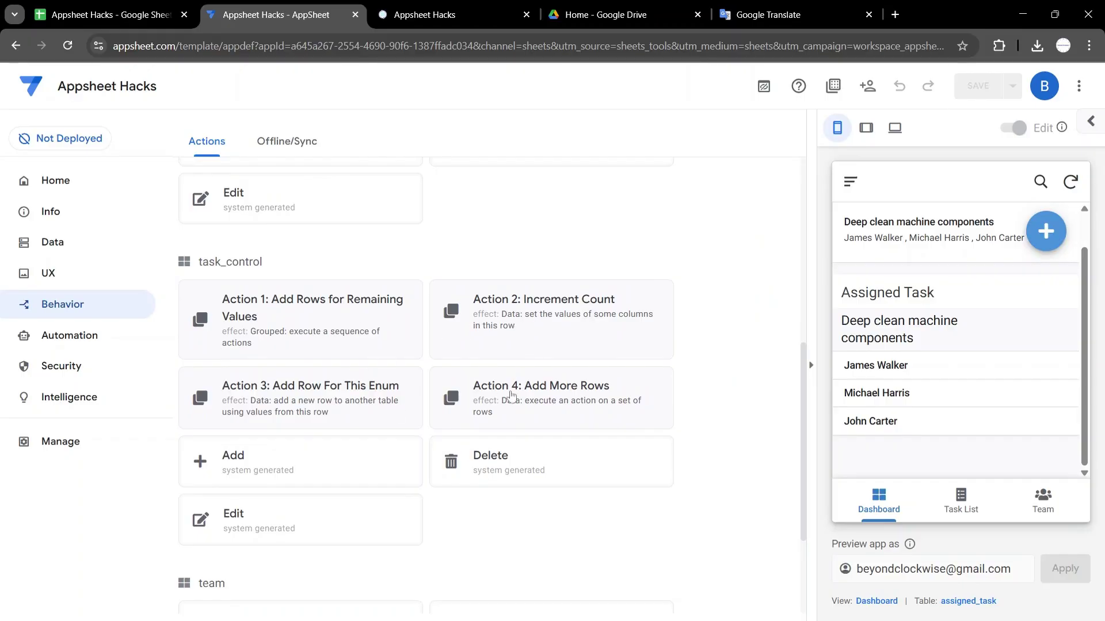
left_click(307, 315)
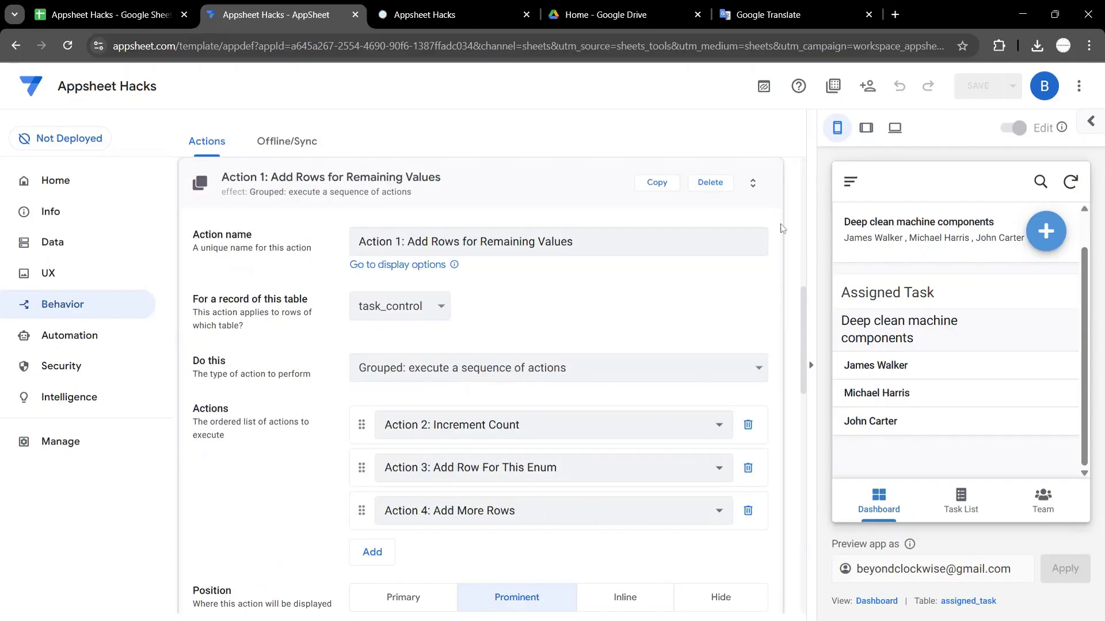
left_click(457, 191)
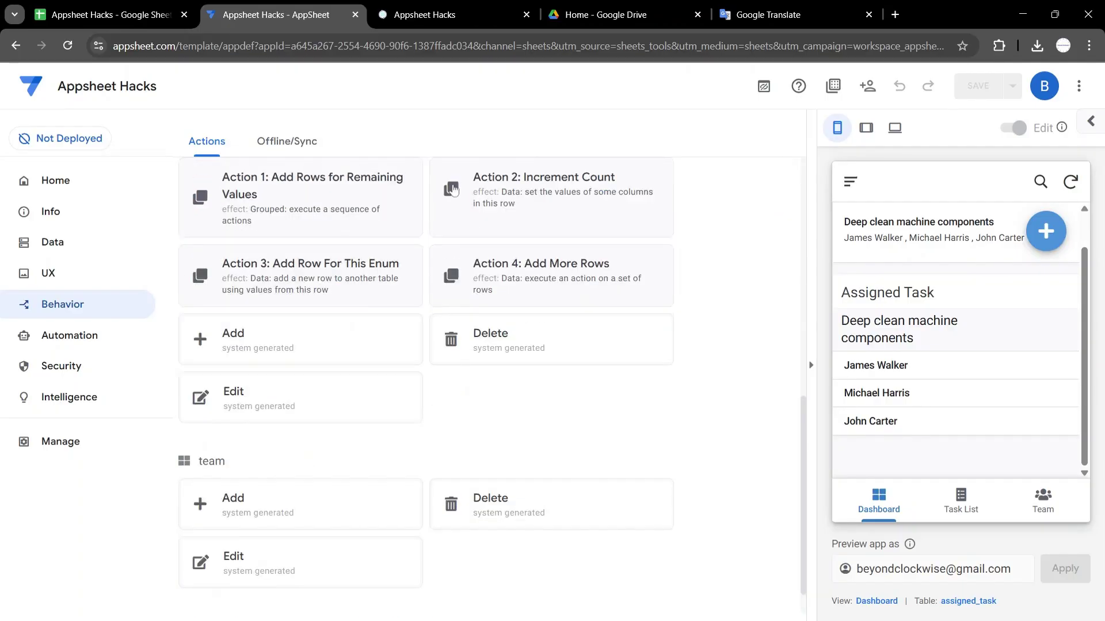
left_click(515, 196)
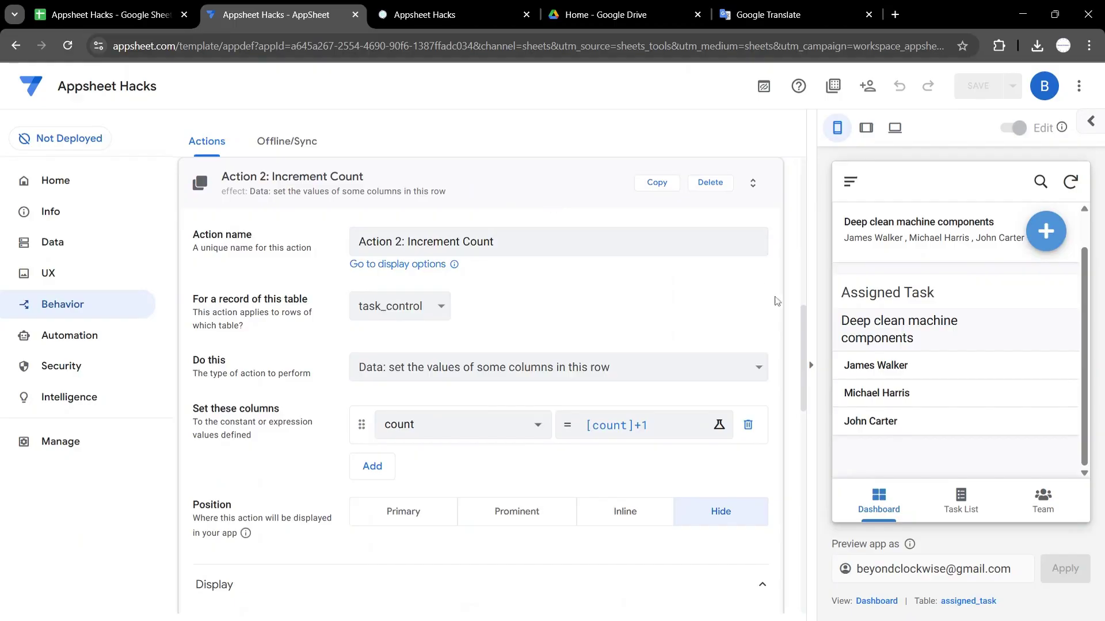
left_click_drag(805, 327, 802, 316)
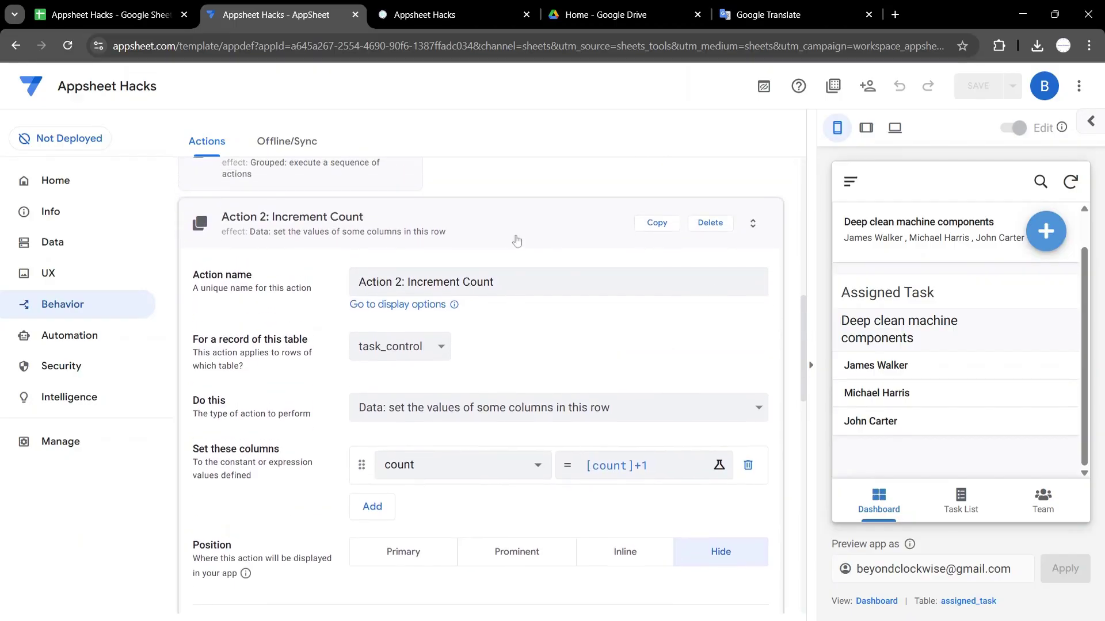
left_click(470, 225)
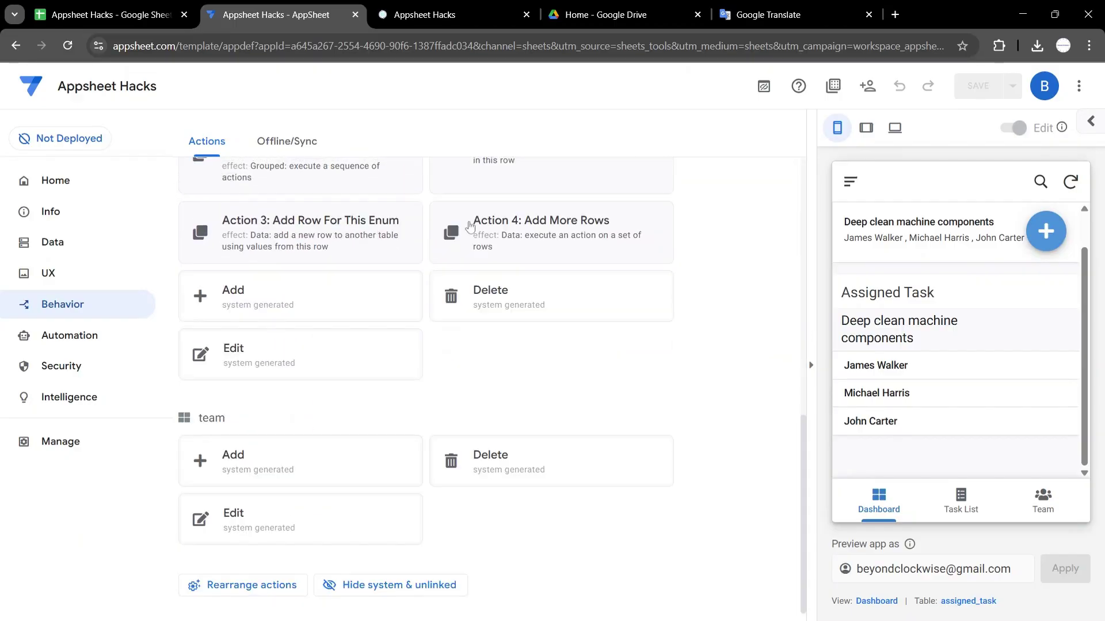
- Review the settings of "Action 3: Add Row For This Enum" and "Action 4: Add More Rows" for task_control
left_click(352, 233)
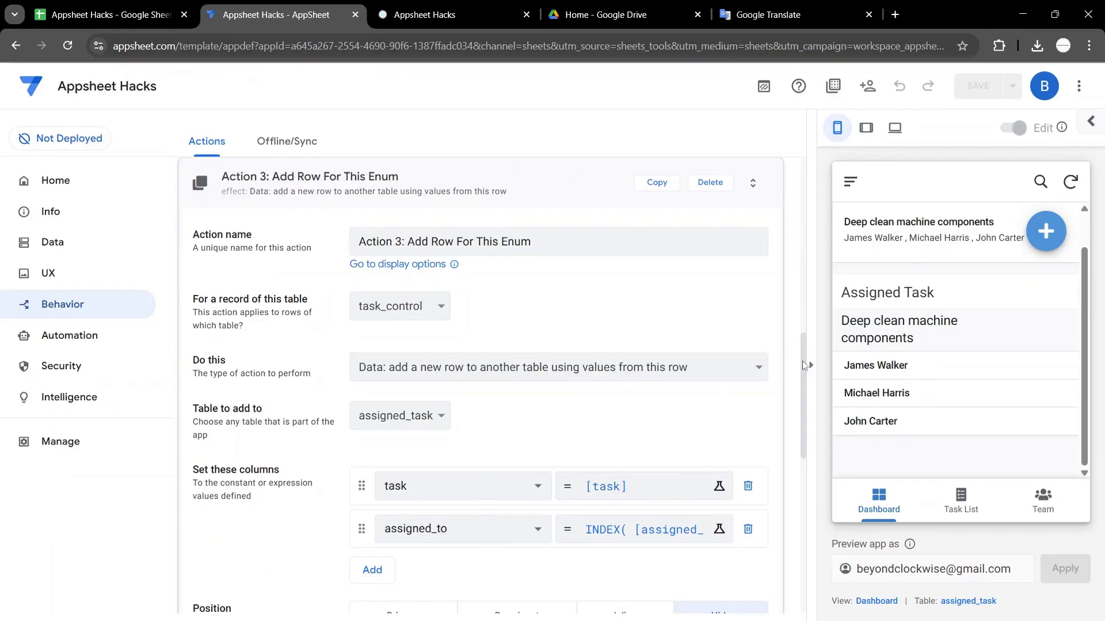
left_click(381, 202)
left_click(505, 252)
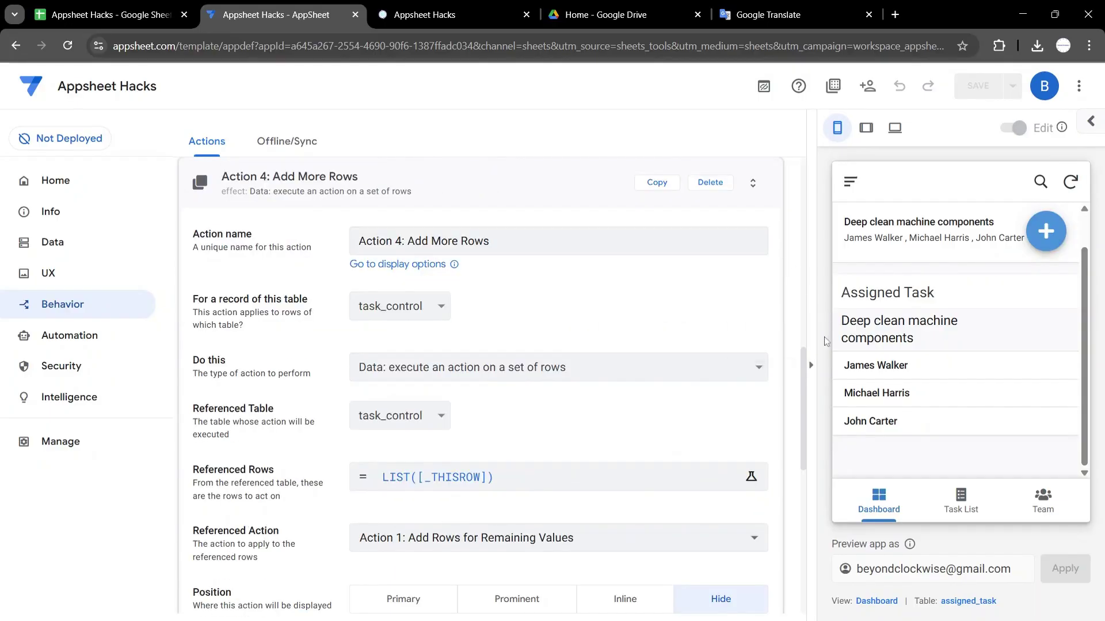
scroll(806, 391, "down", 2)
left_click_drag(806, 390, 804, 366)
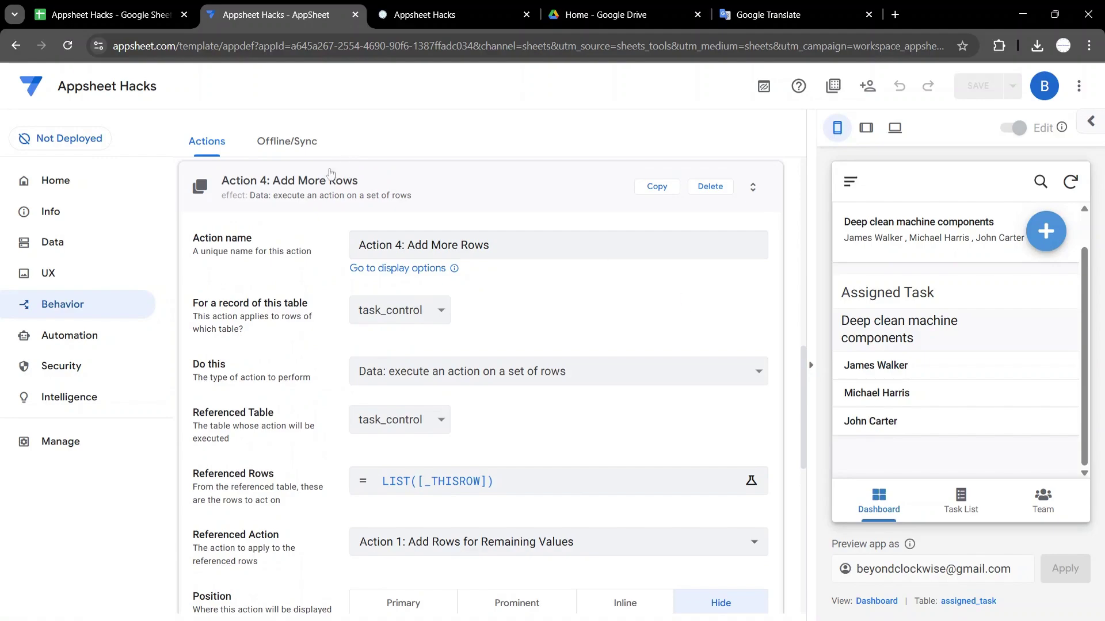
left_click(320, 183)
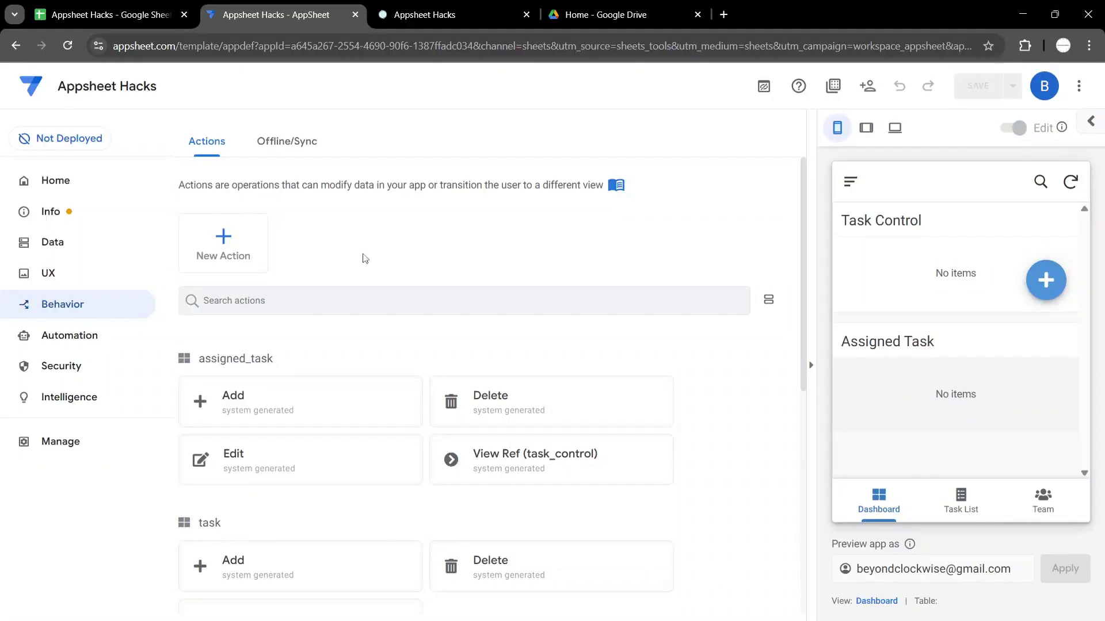
- Create a new task_control action and name it "Action 2: Increment Count"
left_click(223, 238)
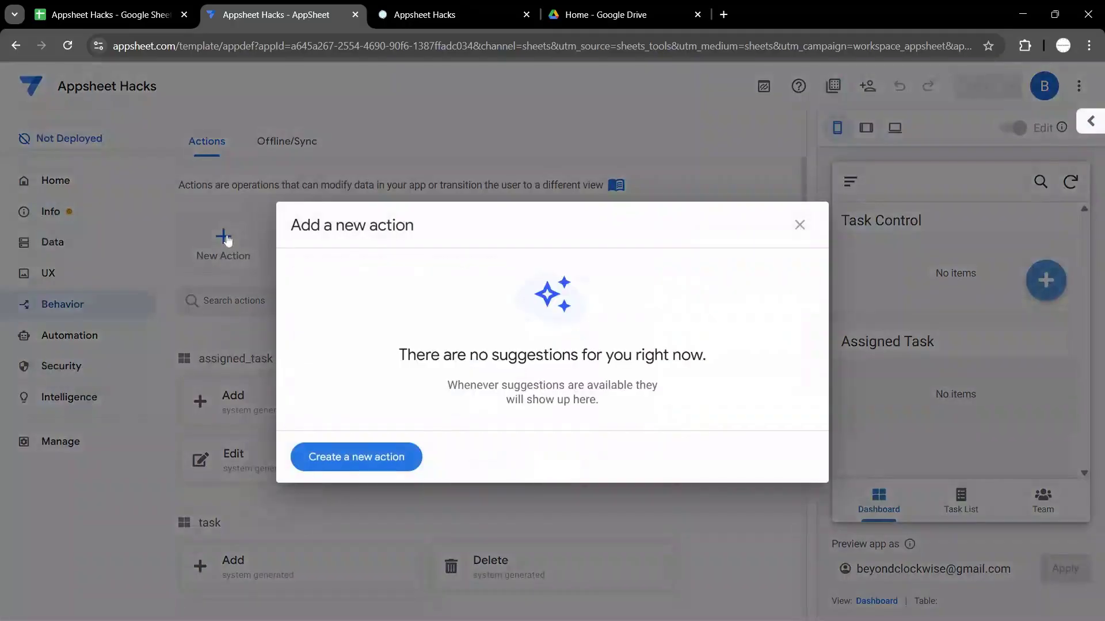
left_click(373, 464)
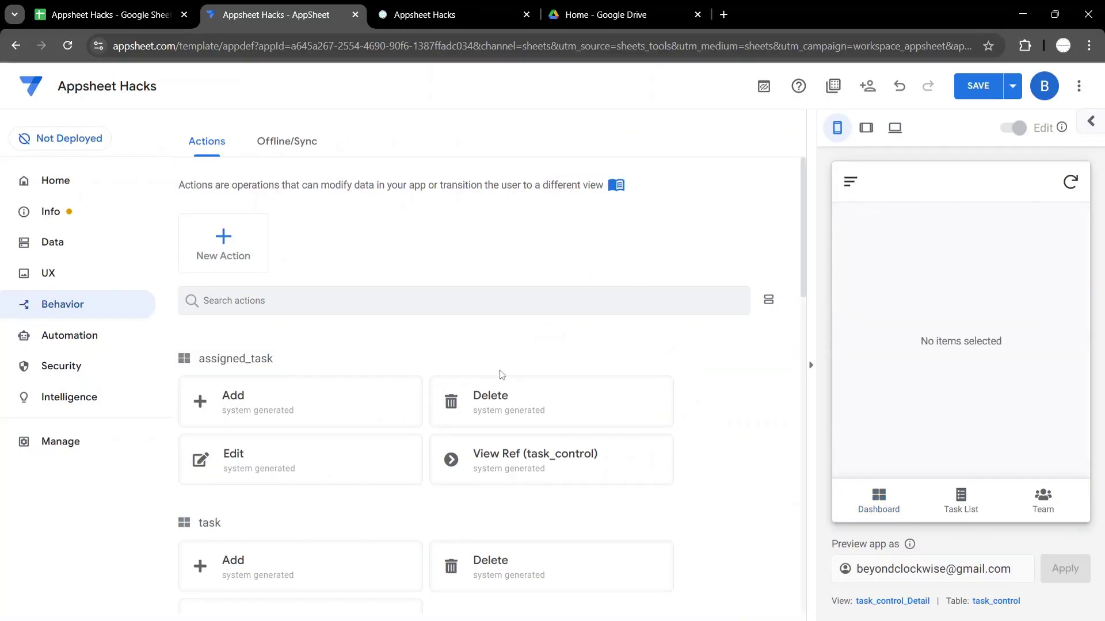
left_click_drag(805, 217, 803, 361)
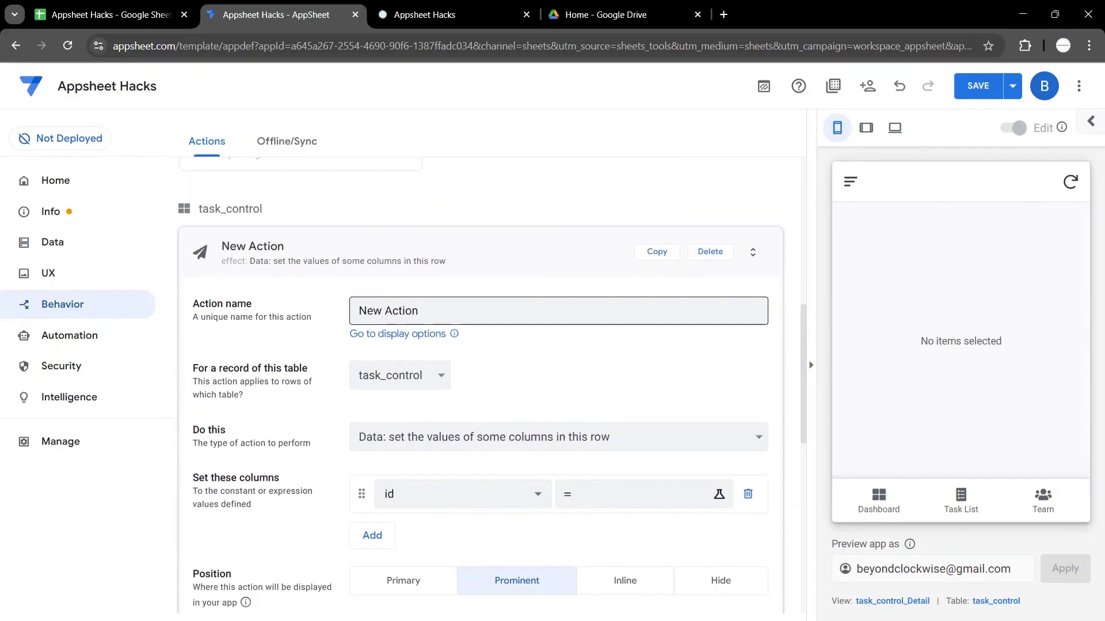
left_click_drag(426, 310, 185, 311)
type("Action 2: Increment Count")
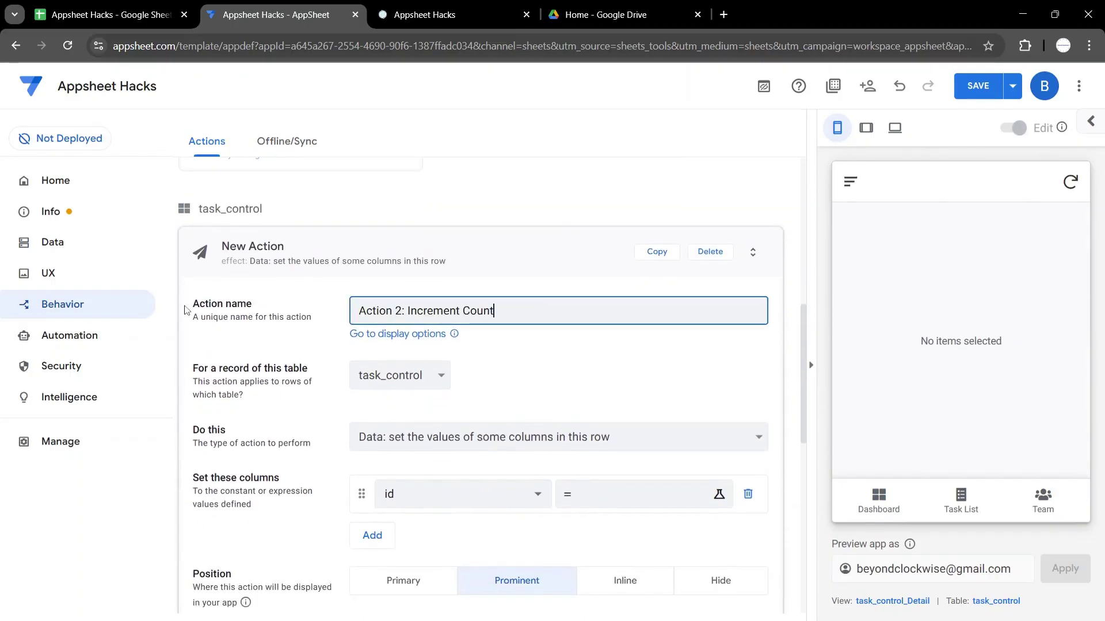
- Have the Increment Count action set the count column to the expression [count]+1 and save the expression
left_click(460, 498)
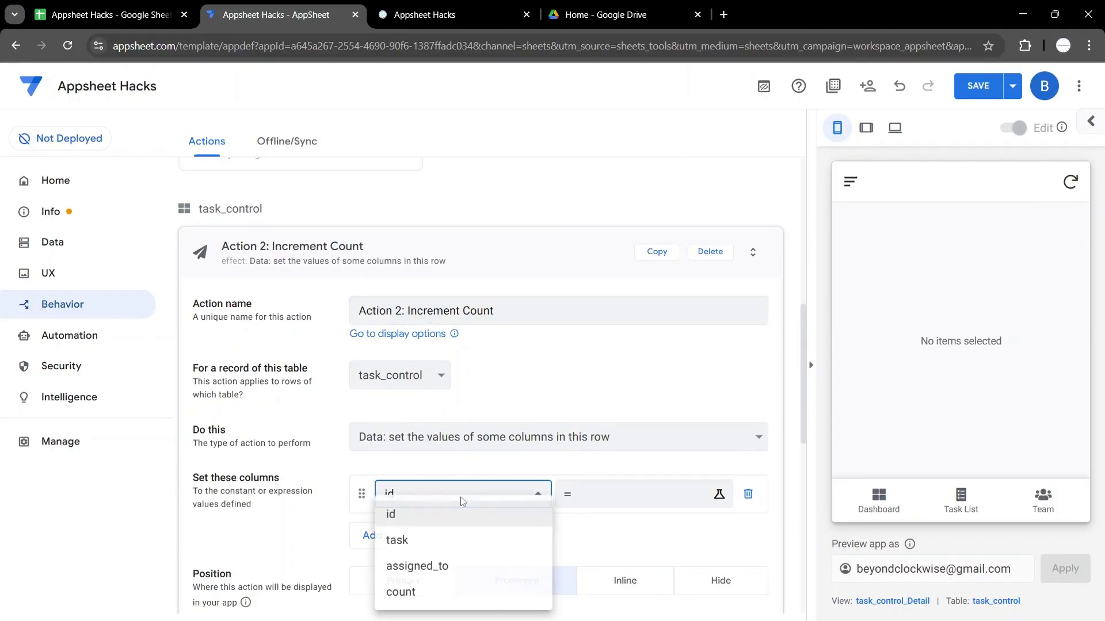
left_click(401, 592)
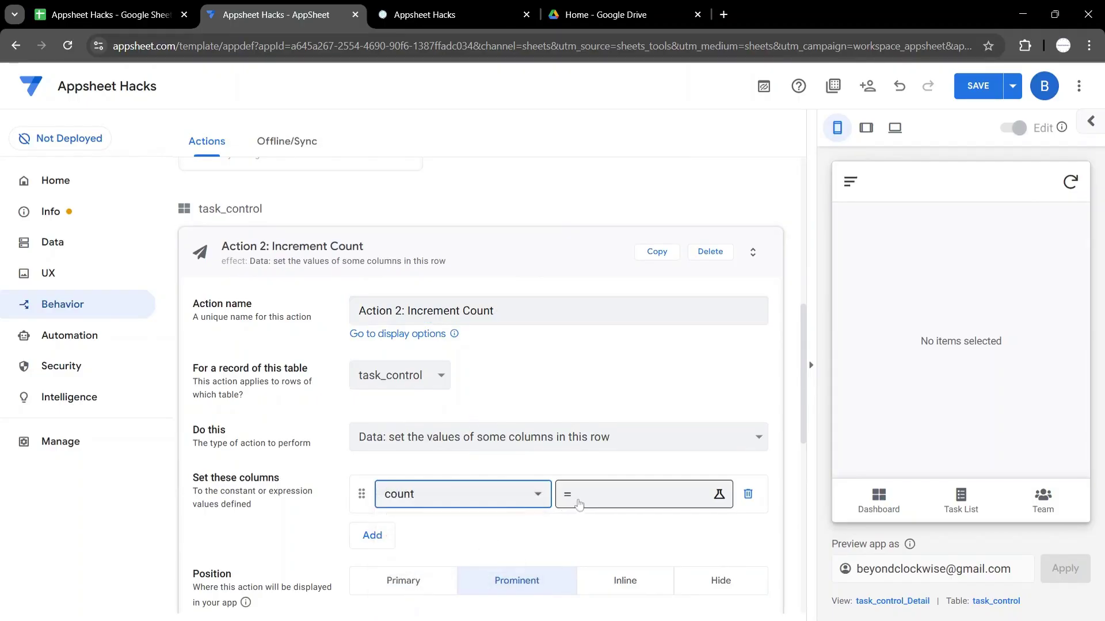
left_click(601, 501)
type("[count]")
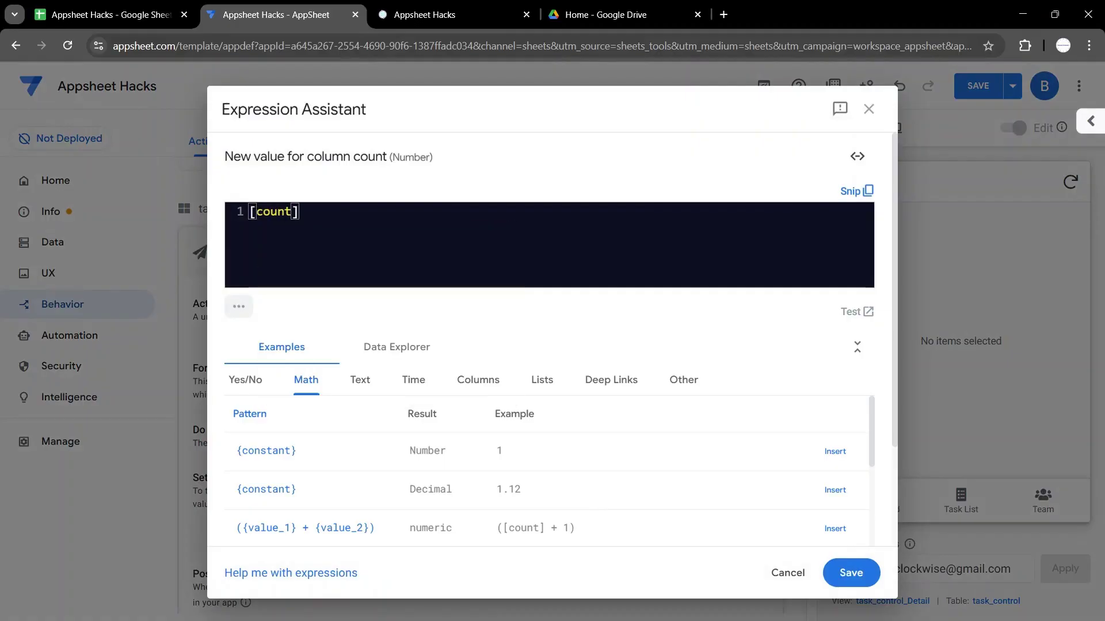
type("+2")
key("BackSpace")
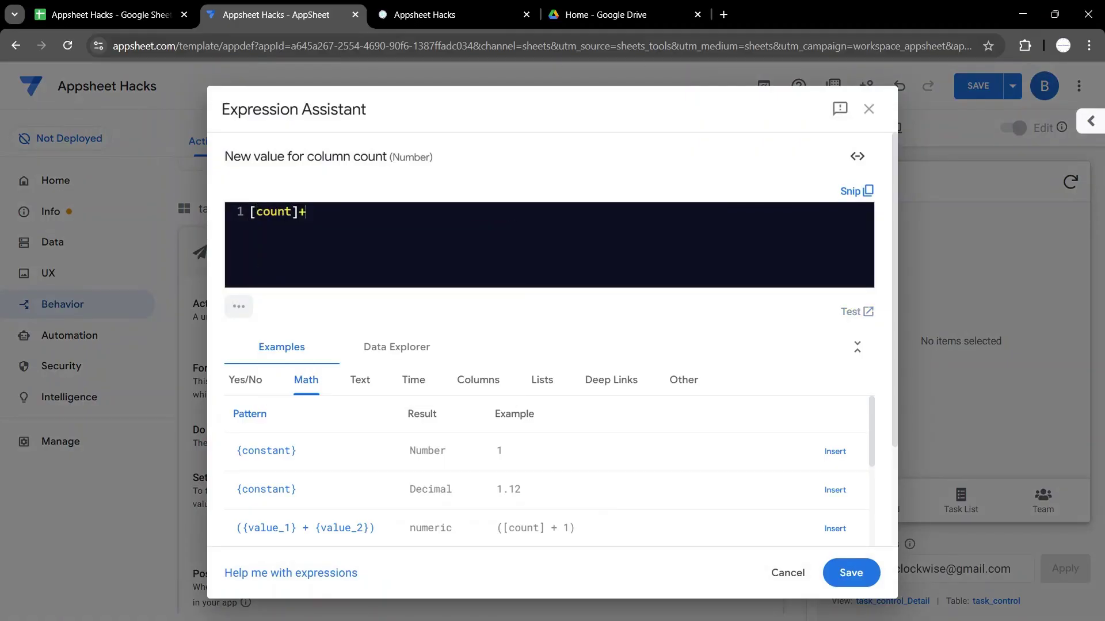
type("1")
left_click(851, 573)
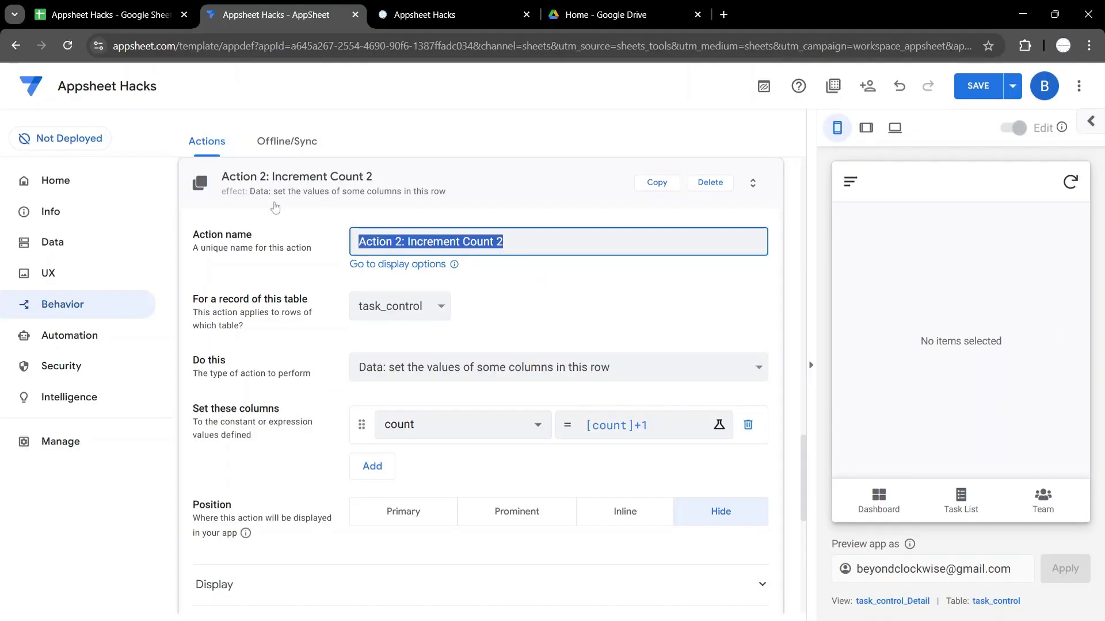
- Rename the copied action "Action 3: Add Row For This Enum" and make it add a new row to another table using this row's values
type("Action 3: Add Row For This Enum")
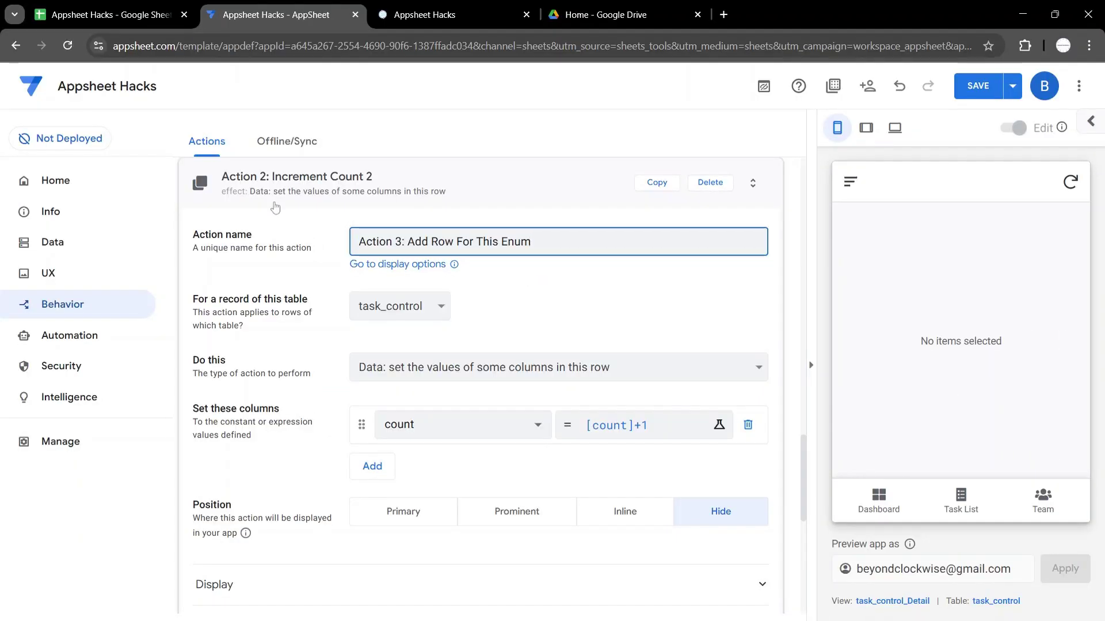
left_click(564, 283)
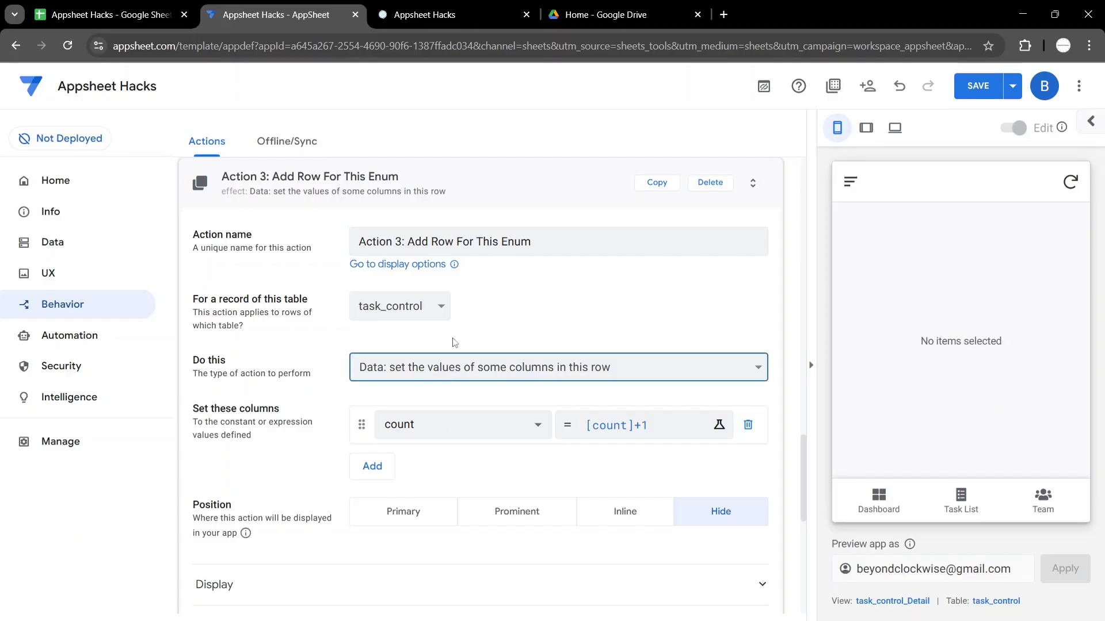
left_click(485, 173)
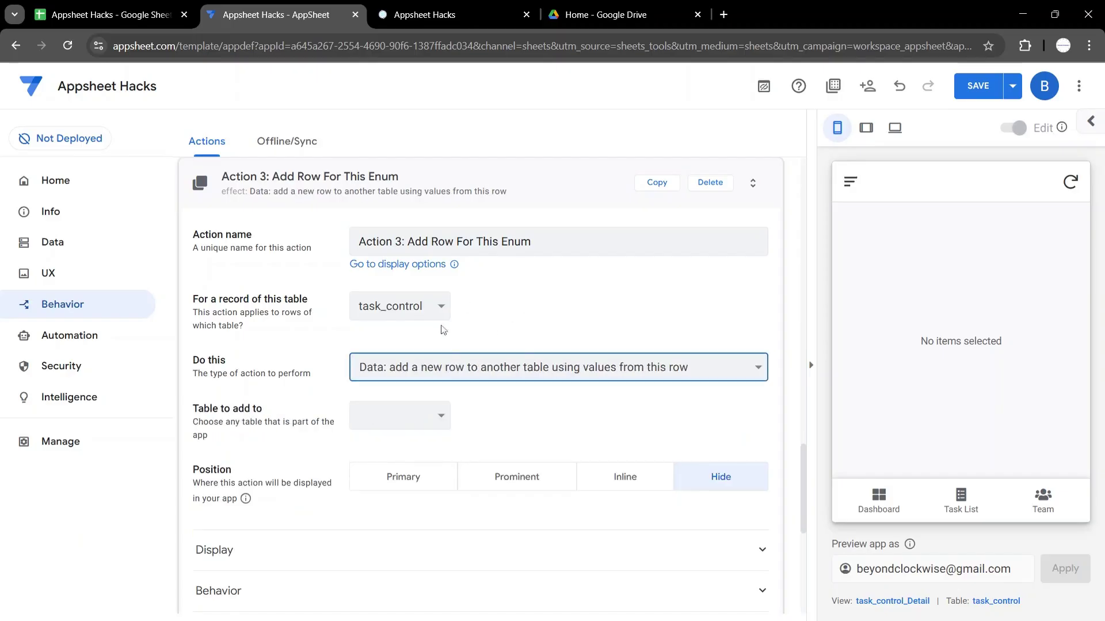
- Make the action add rows to the assigned_task table and fill the task column with the expression [task]
left_click(407, 412)
left_click(407, 436)
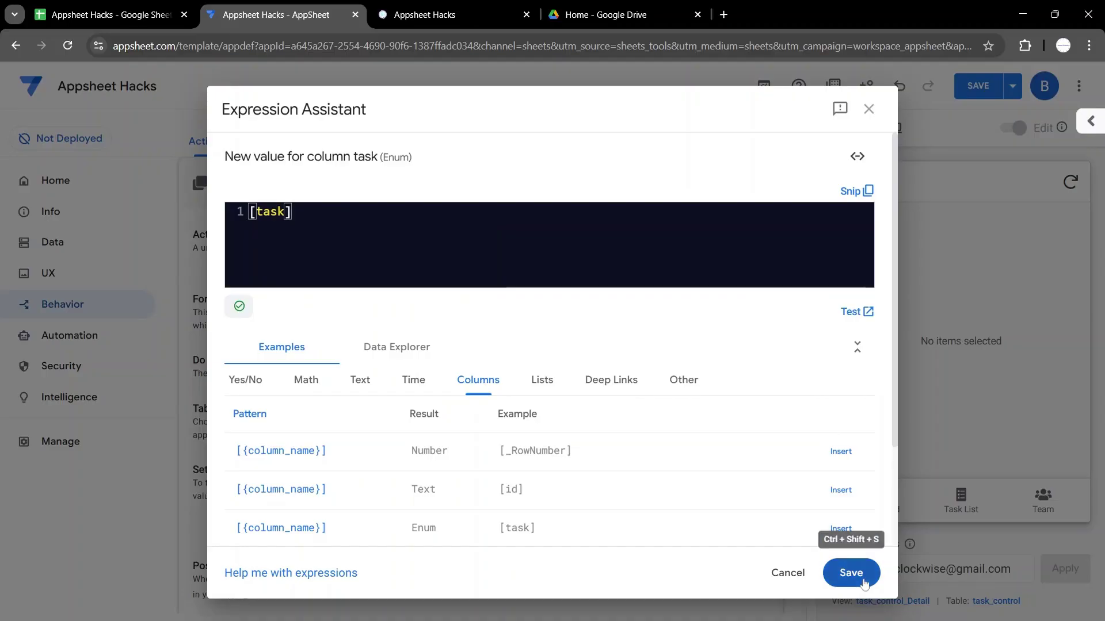
left_click(864, 583)
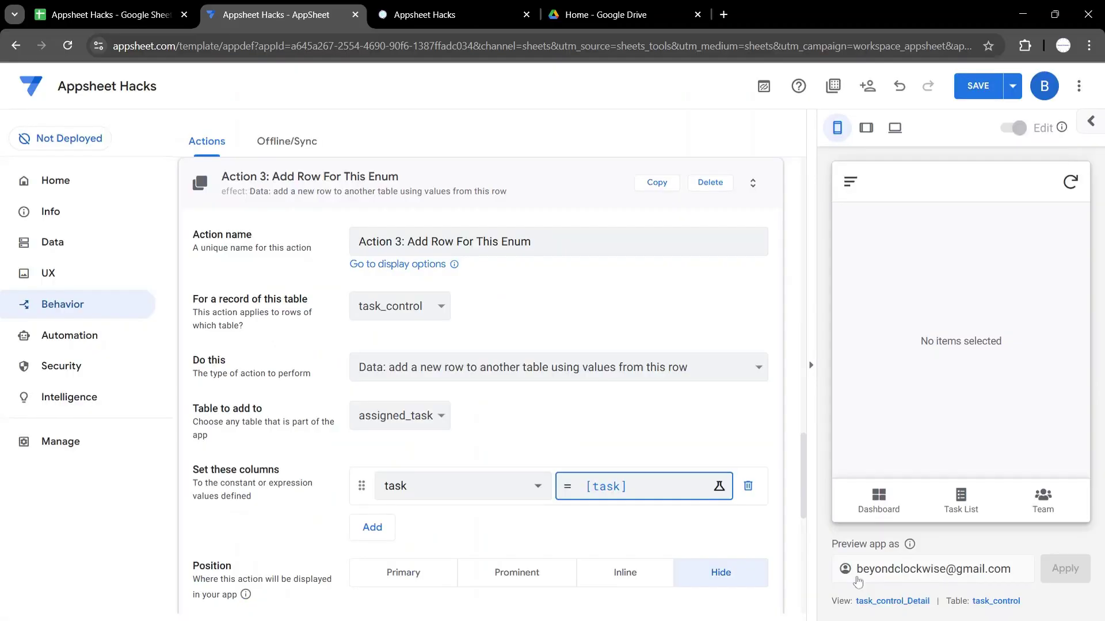
- Add an assigned_to column assignment to the action and start its value expression with an INDEX function
left_click(384, 527)
left_click(386, 528)
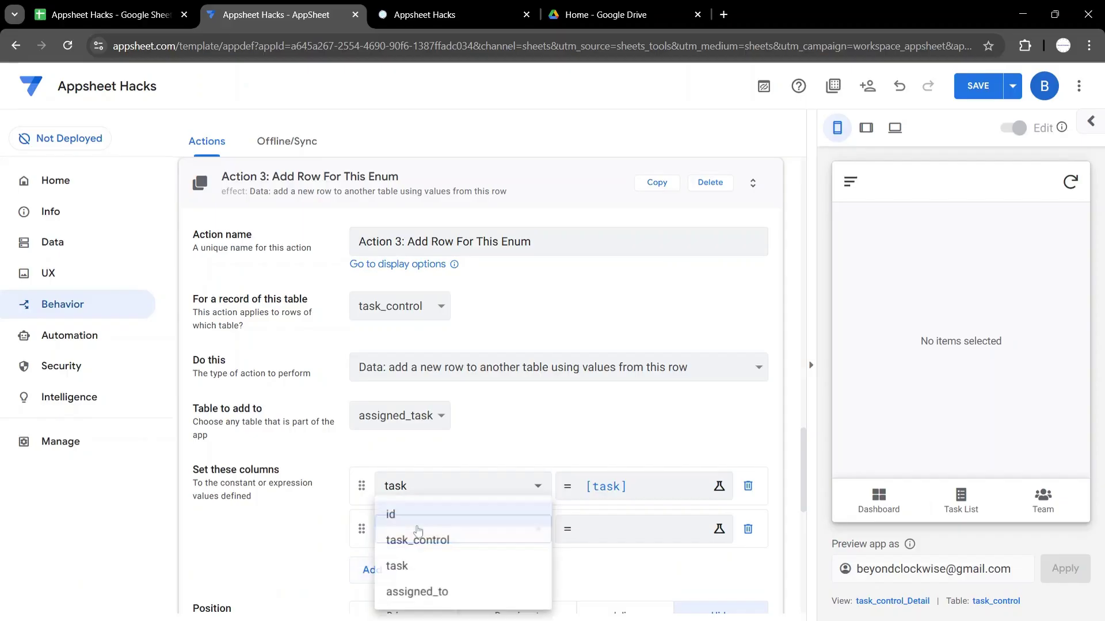
left_click(430, 589)
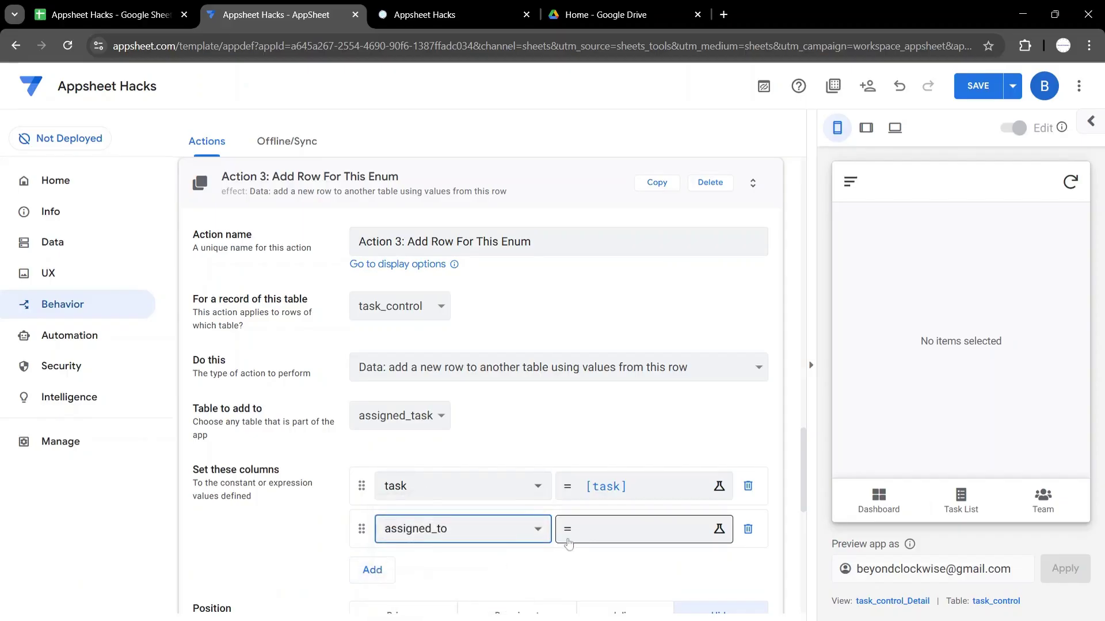
left_click(598, 530)
type("ind")
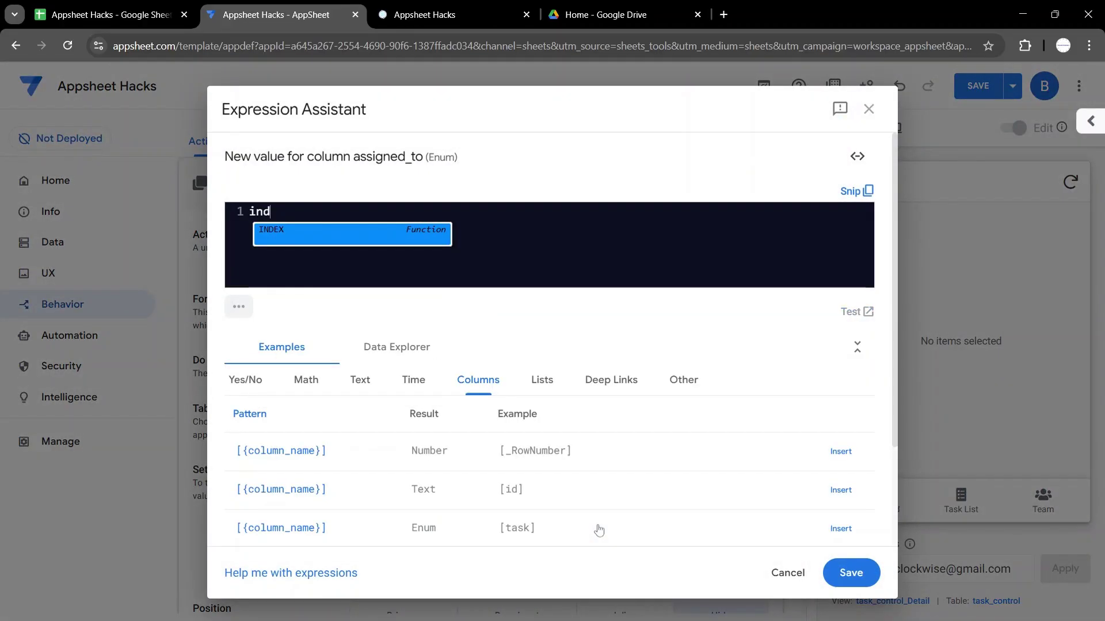
key("Return")
key("Return")
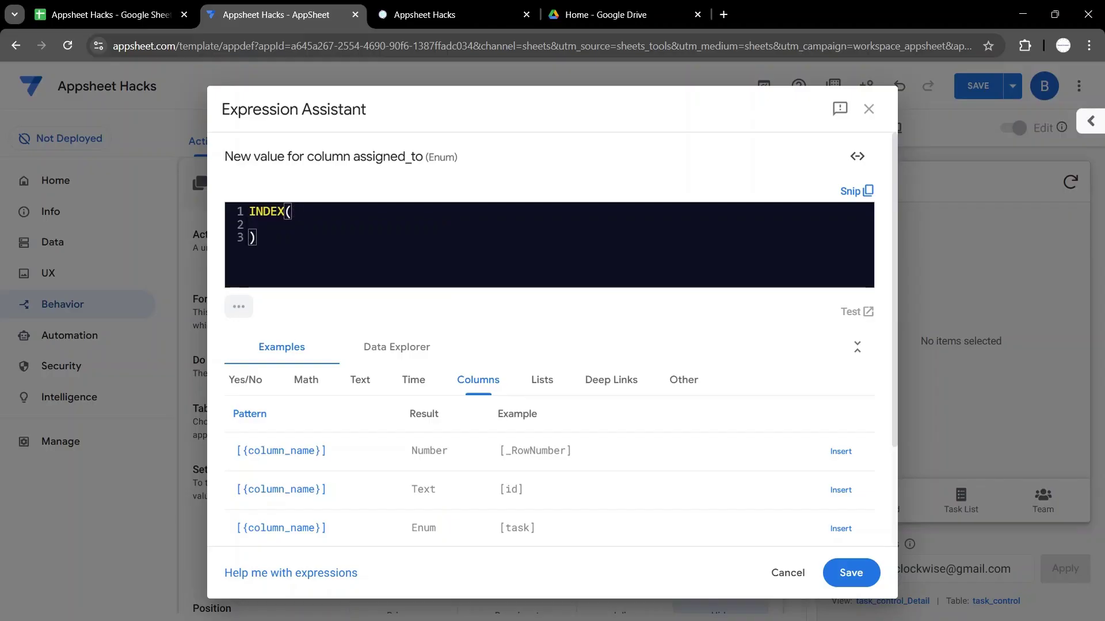
key("Return")
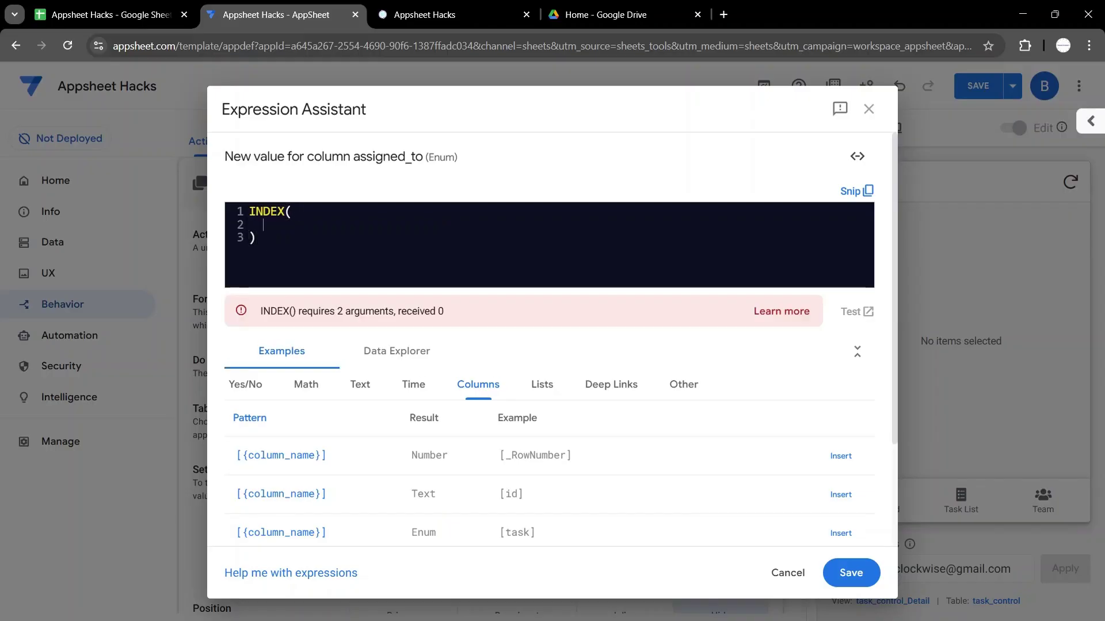
- Complete the assigned_to expression as INDEX([assigned_to],[count]) and save it
type("[t")
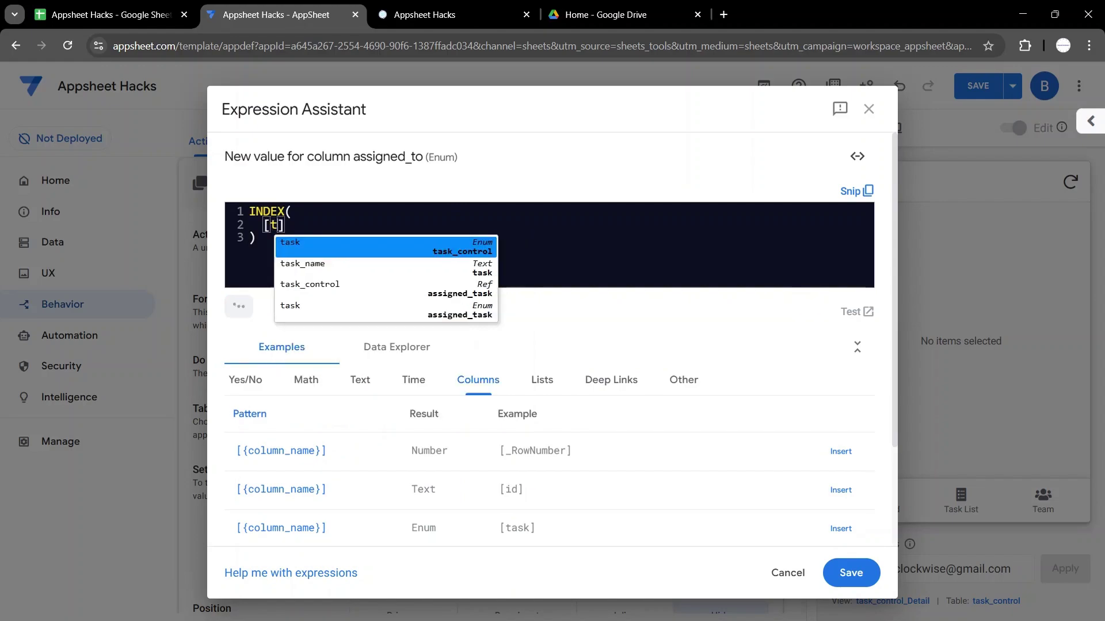
type("a")
key("BackSpace")
key("BackSpace")
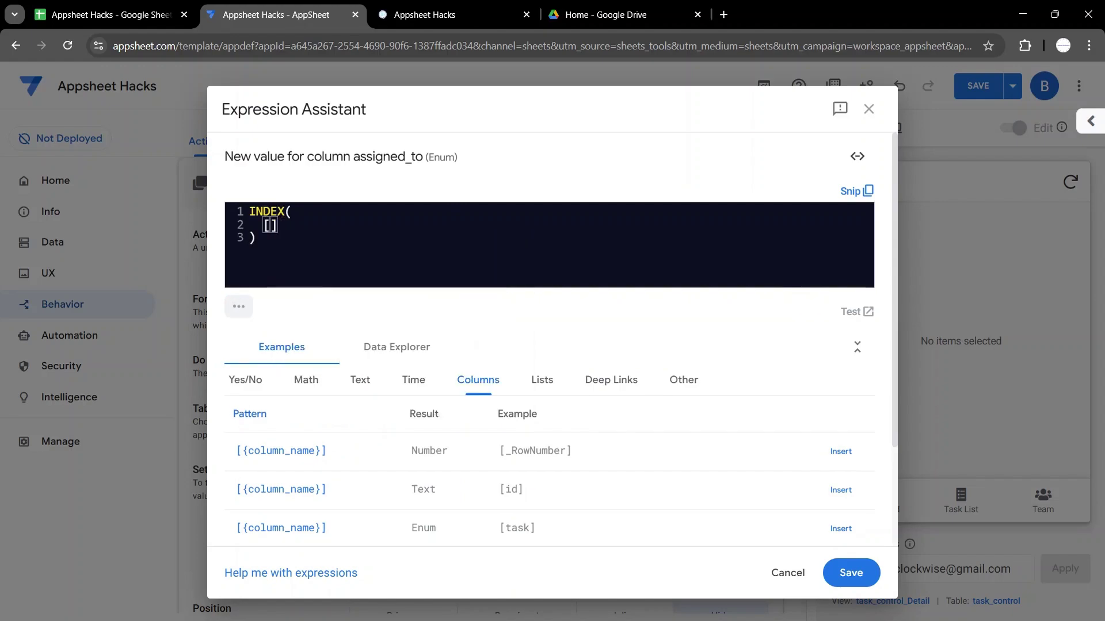
type("ass")
key("Return")
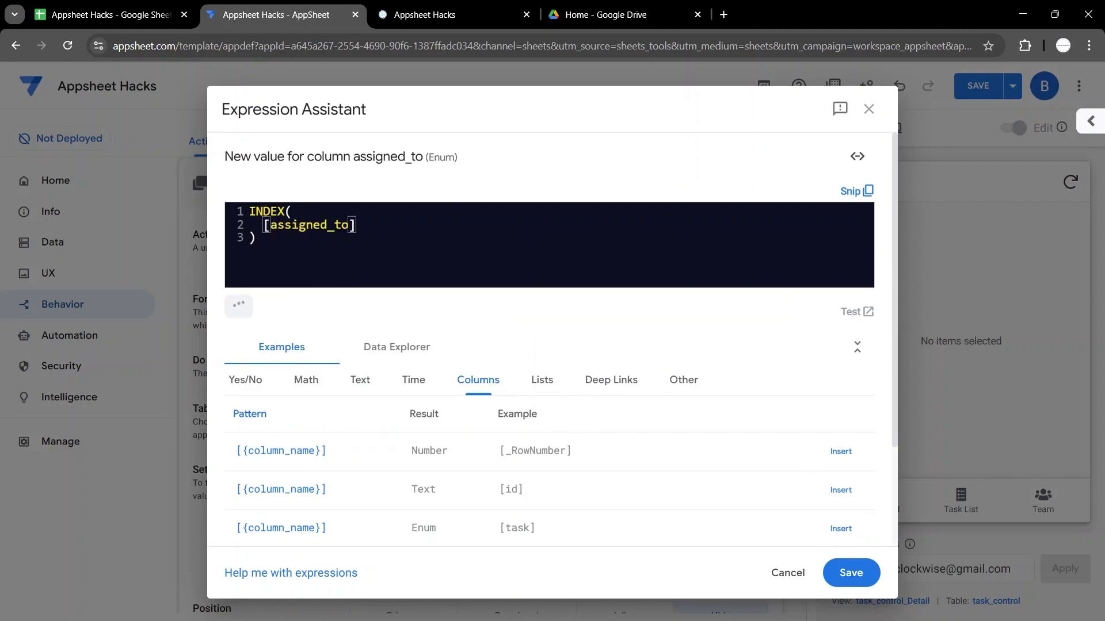
type(",[cou")
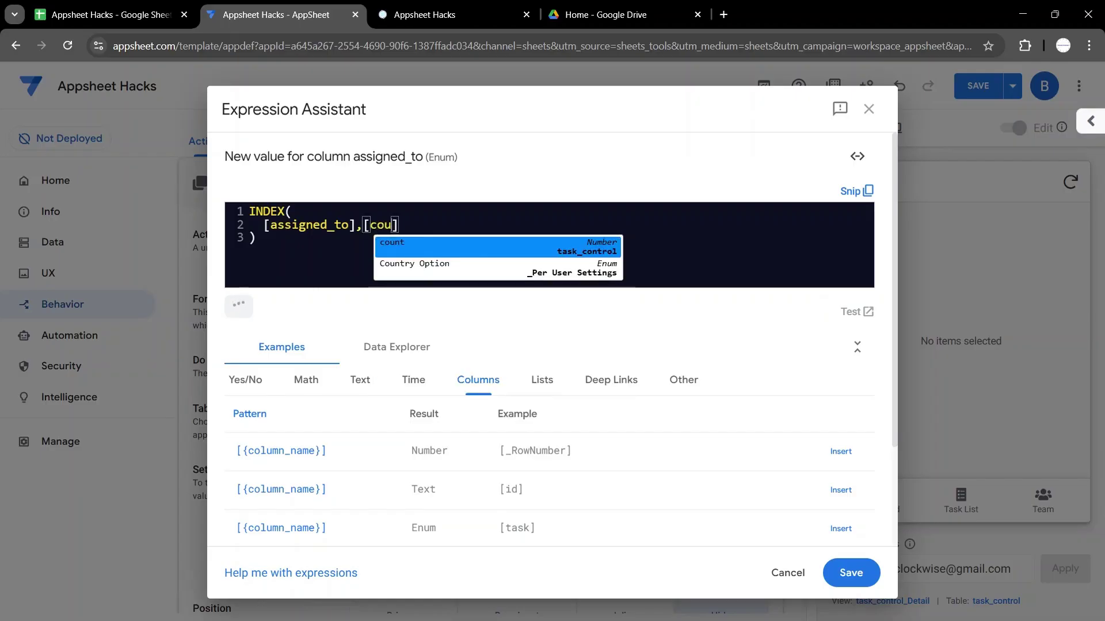
key("Return")
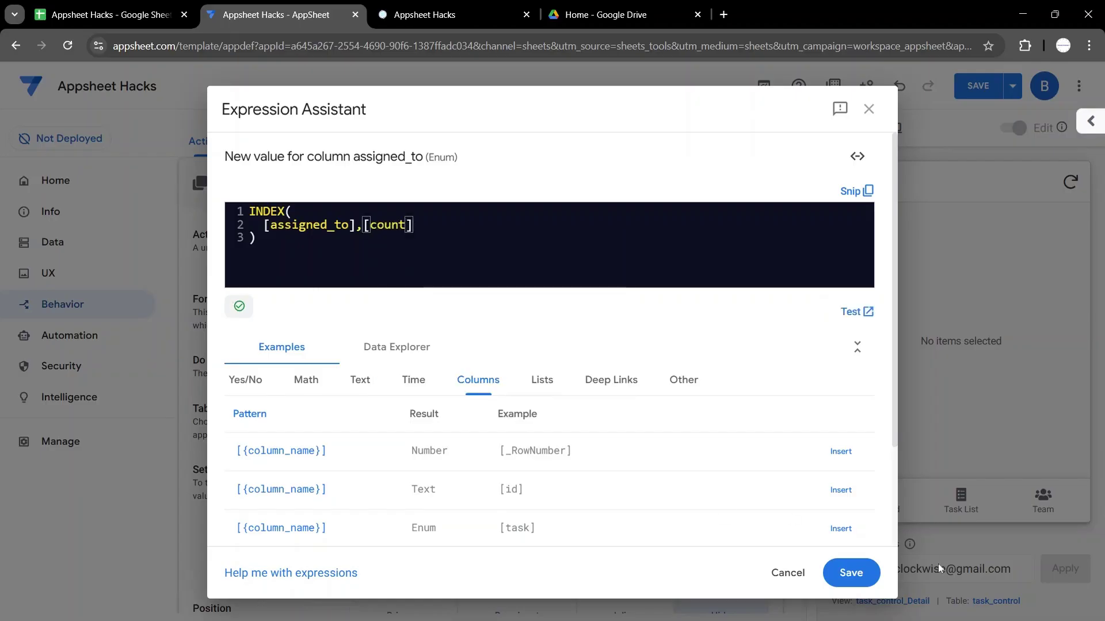
left_click(850, 573)
- Replace the run condition of "Action 3: Add Row For This Enum" with an INDEX function nested inside ISNOTBLANK
scroll(595, 523, "down", 5)
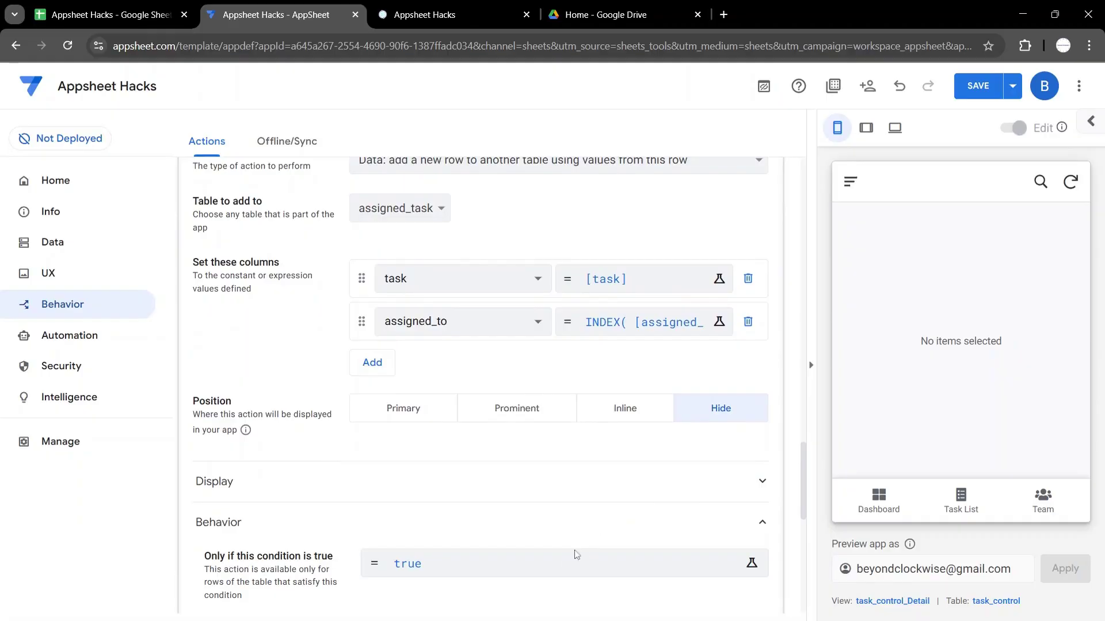
left_click(562, 564)
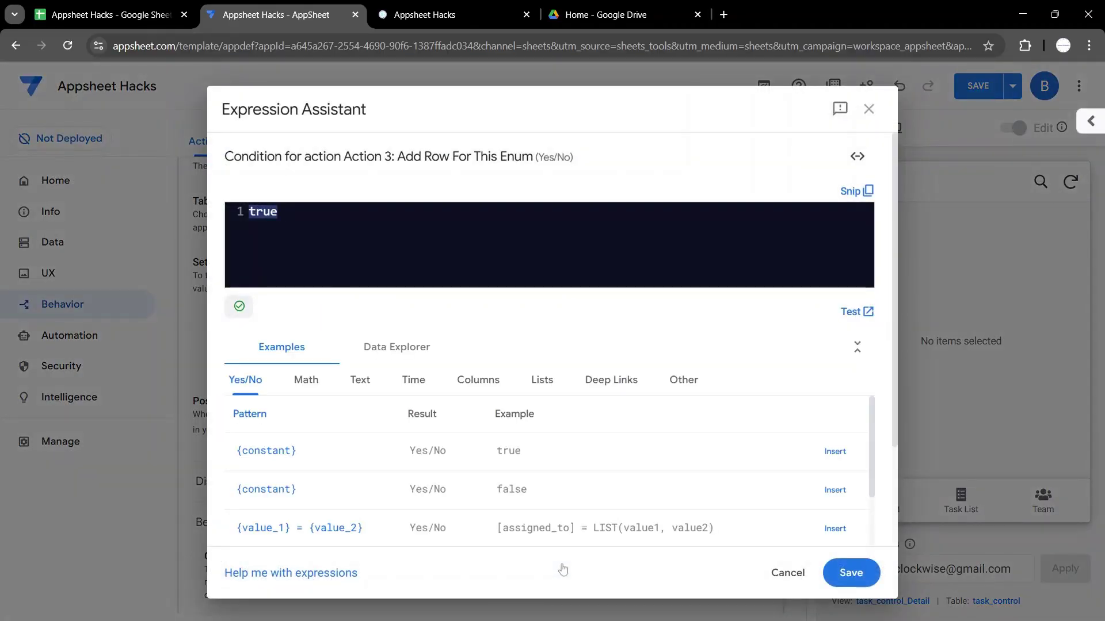
type("isn")
key("Return")
key("Return")
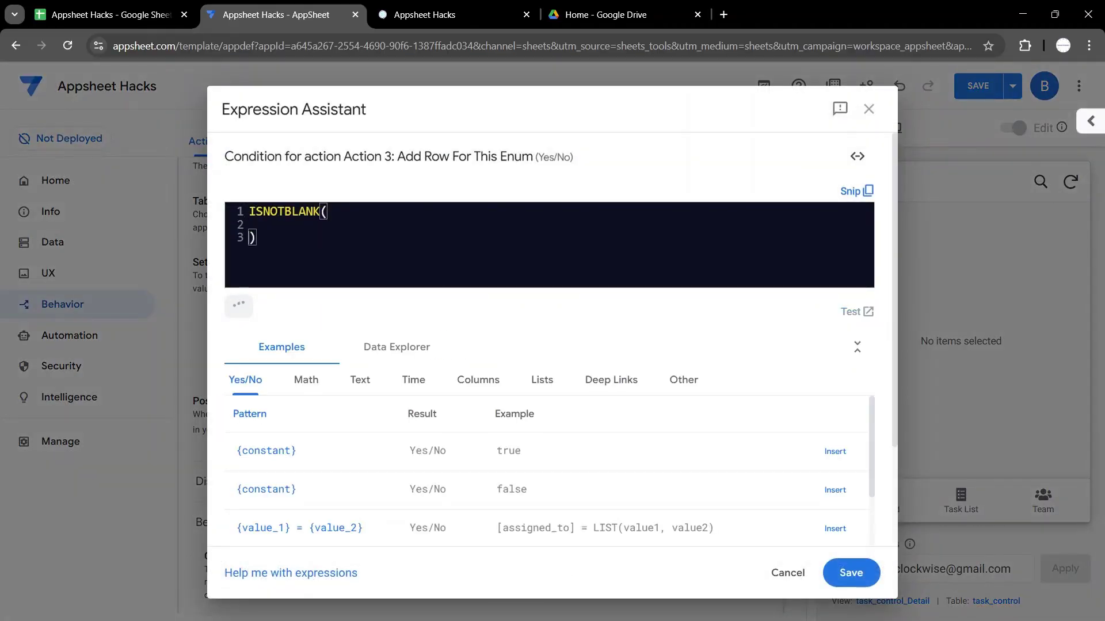
key("Up")
key("Tab")
type("in")
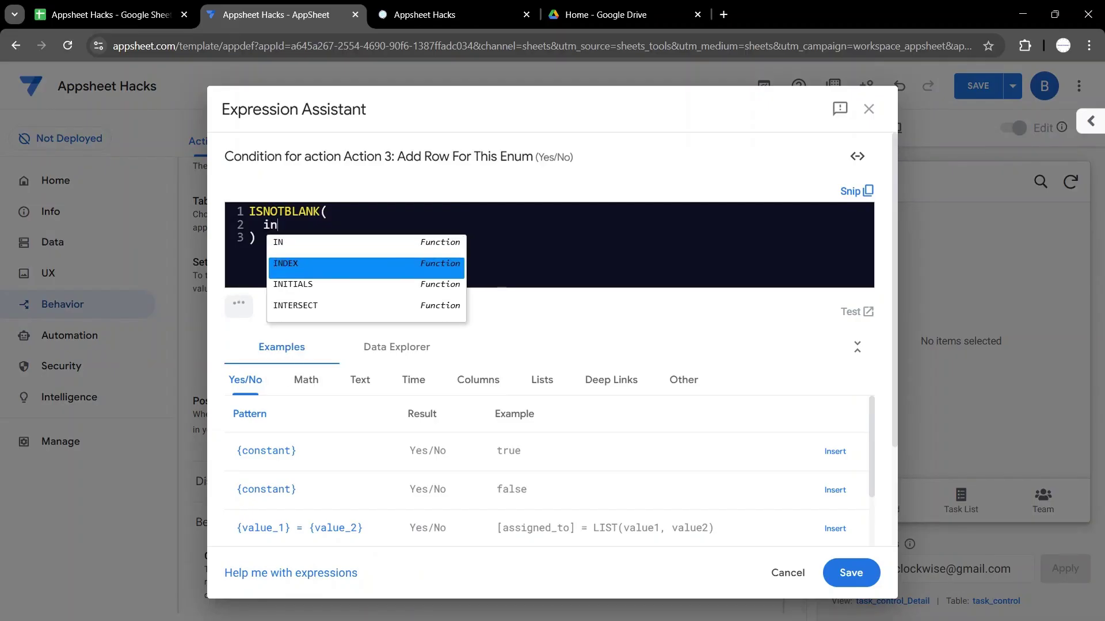
key("Return")
key("Return")
key("Return")
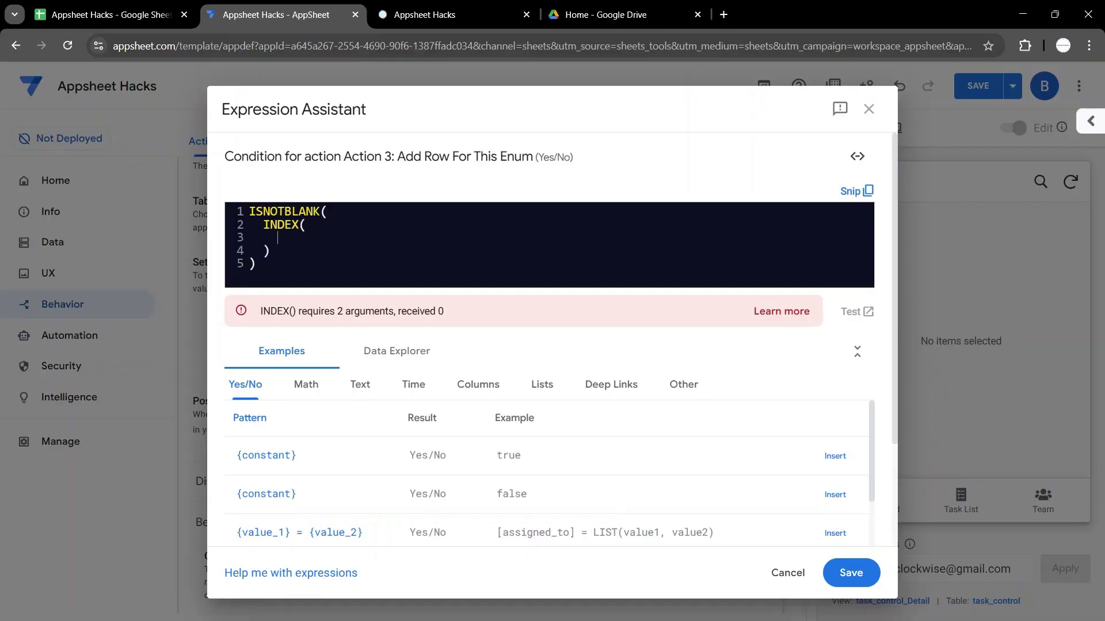
- Fill the nested INDEX with [assigned_to] and [count], and save the condition ISNOTBLANK(INDEX([assigned_to],[count]))
type("[ass")
key("Return")
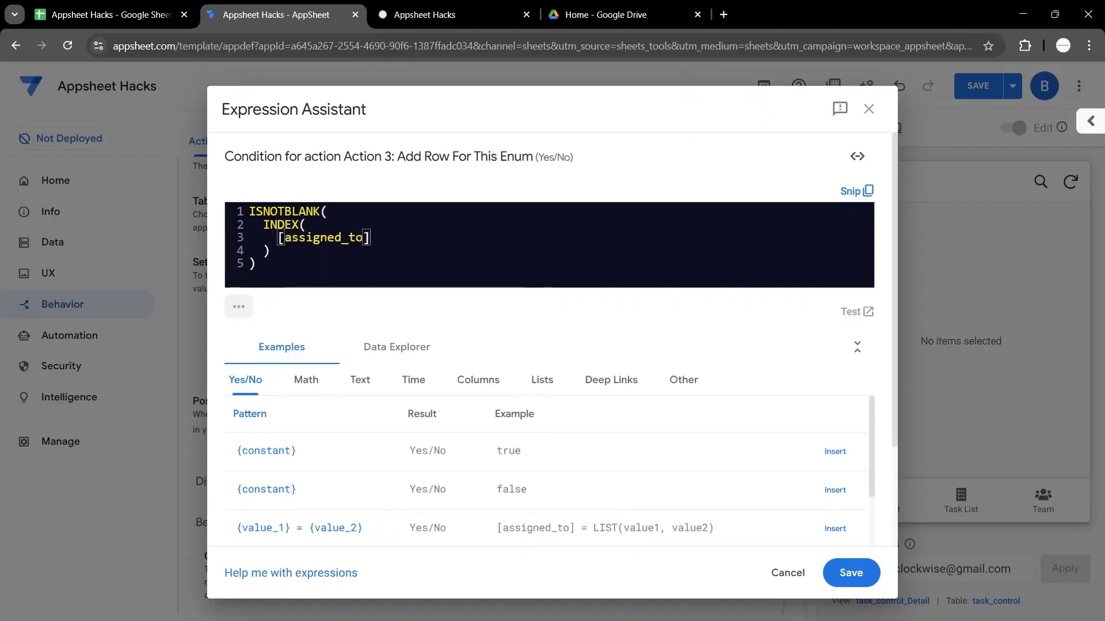
type(",")
key("Return")
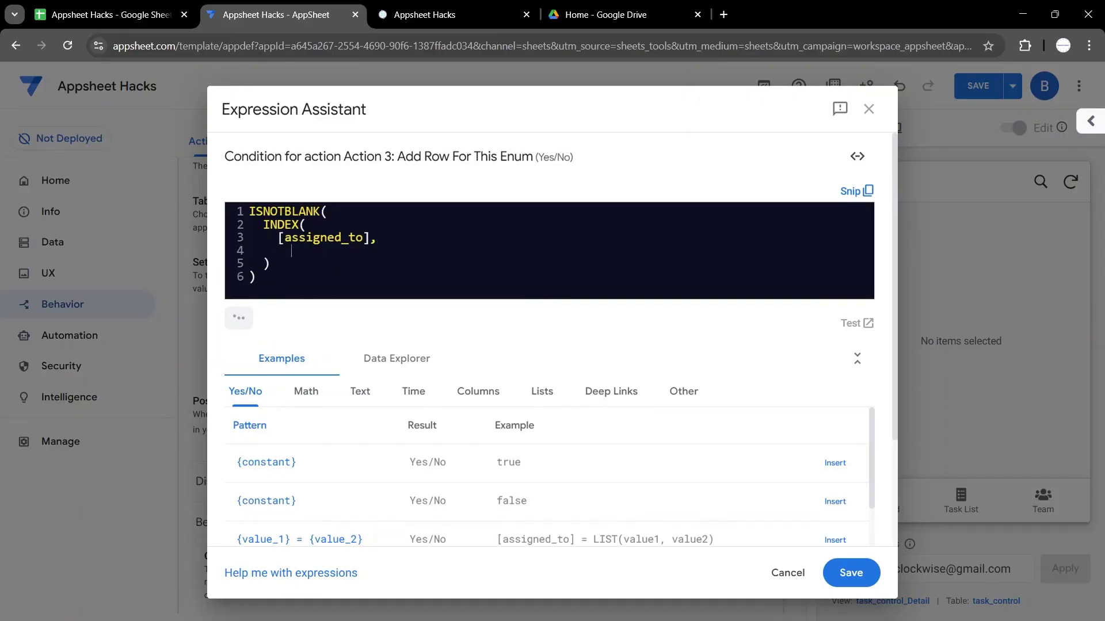
type("[cou")
key("Return")
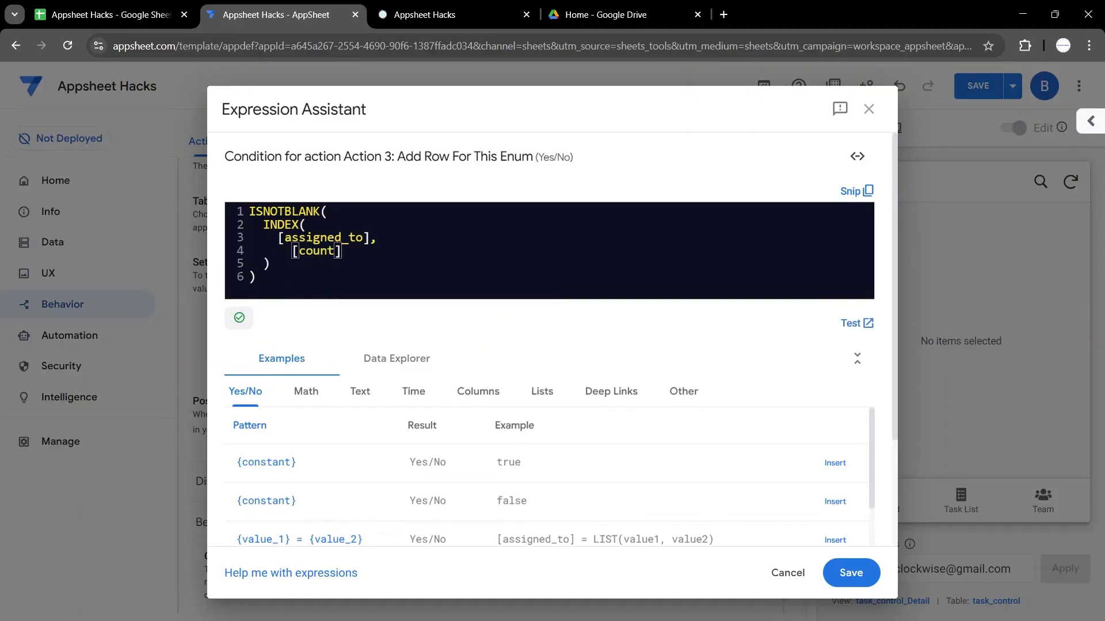
left_click(851, 572)
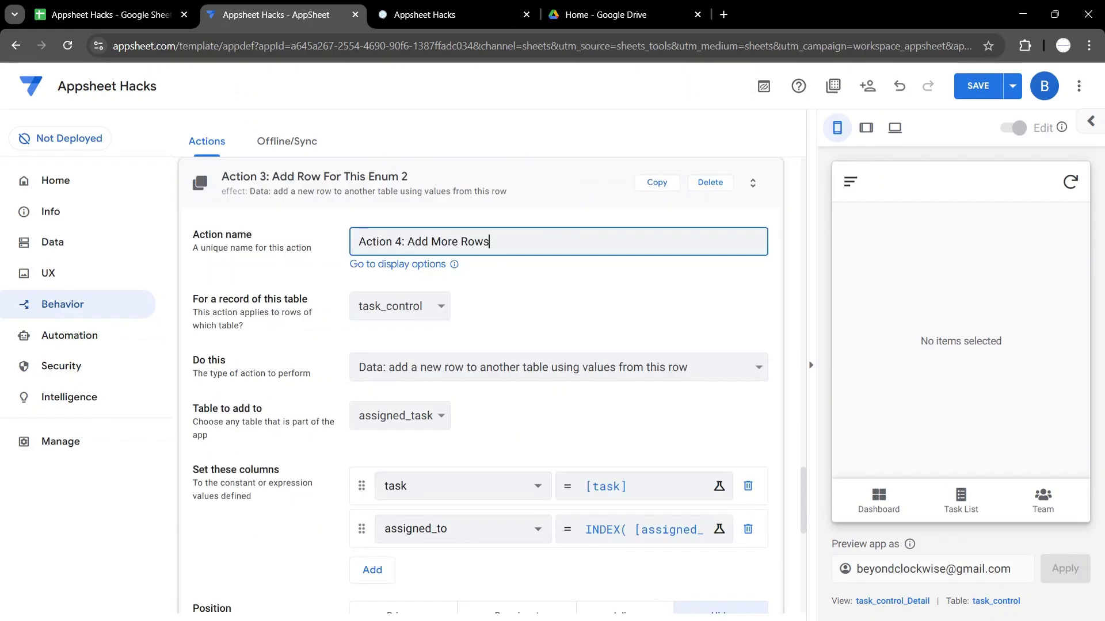
- Name the copied action "Action 4: Add More Rows" and make it execute an action on a set of rows in task_control
left_click(567, 278)
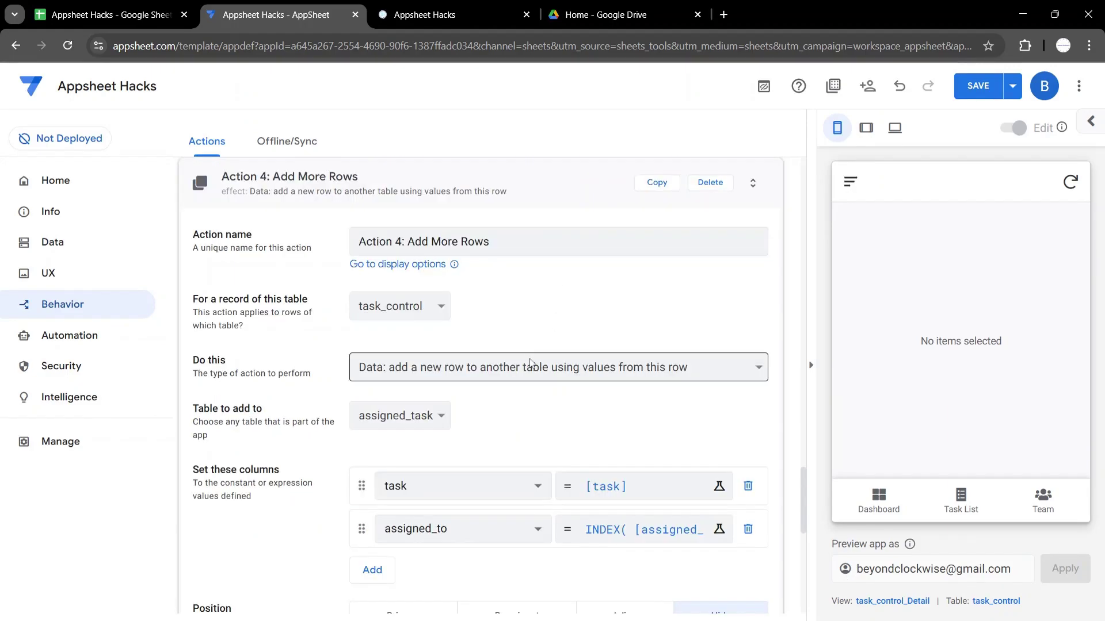
left_click(530, 367)
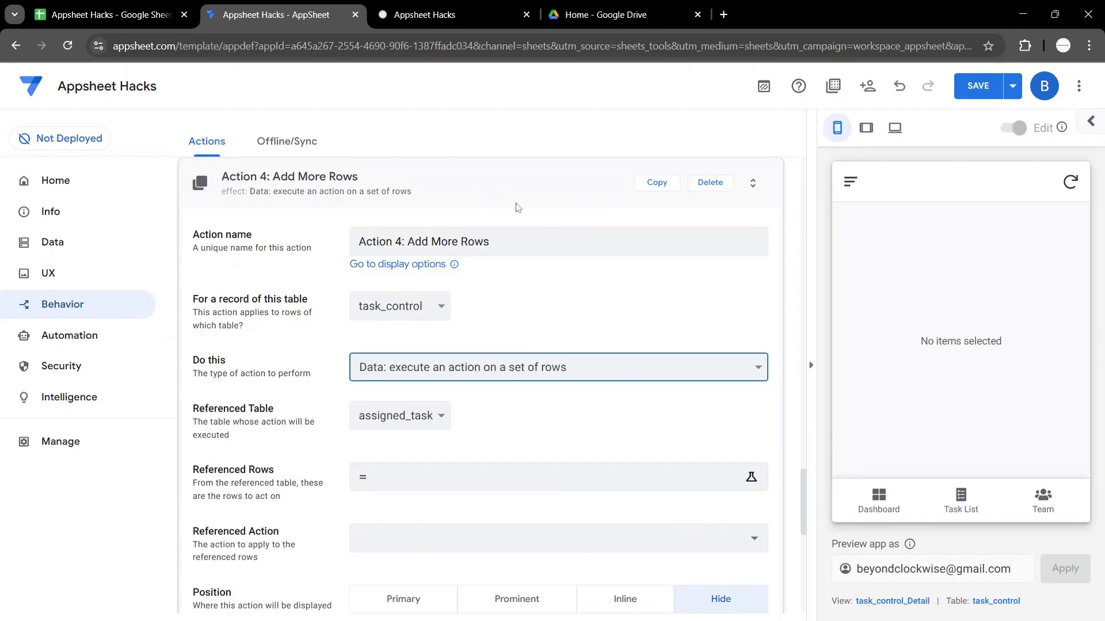
left_click(412, 423)
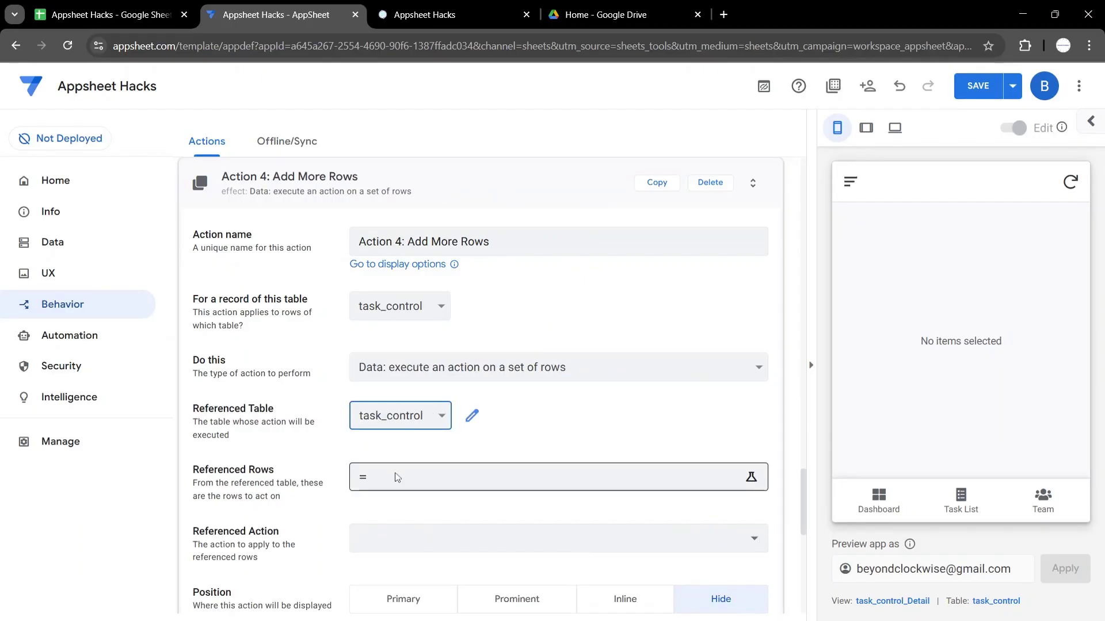
- Set the referenced rows of "Action 4: Add More Rows" to the expression LIST([_THISROW]) and save it
left_click(415, 486)
type("lis")
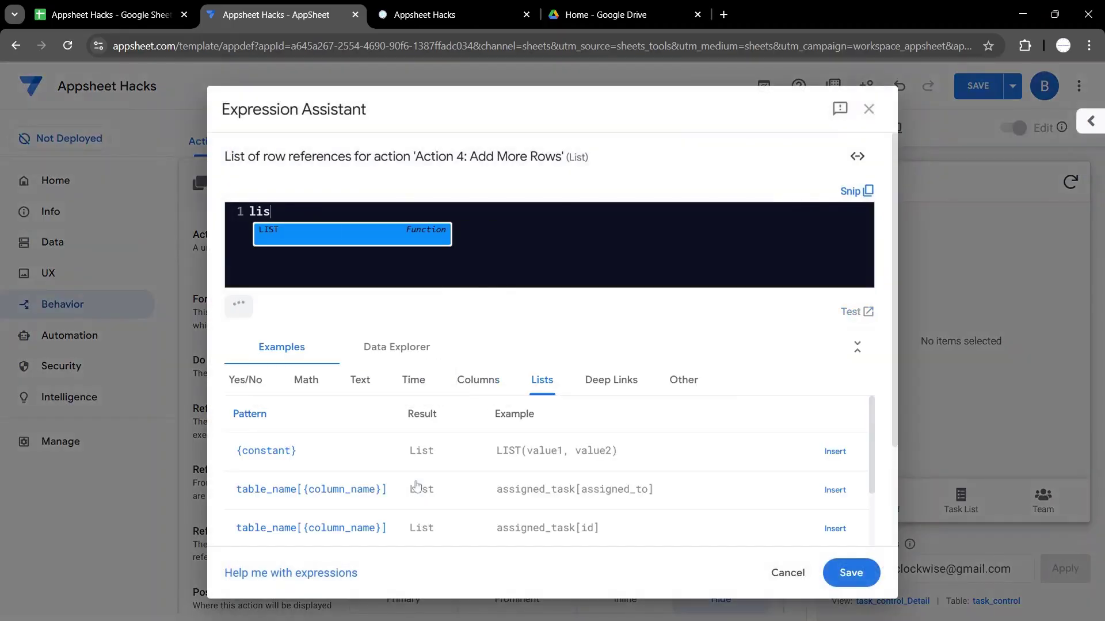
key("Return")
type("[_TH")
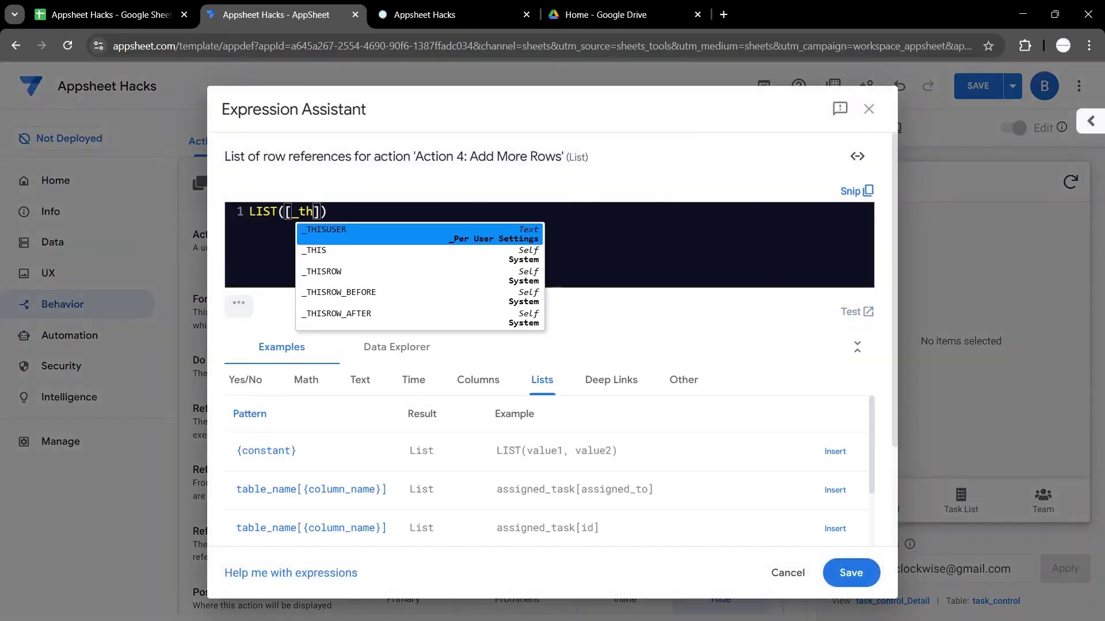
key("Down")
key("Return")
key("BackSpace")
key("BackSpace")
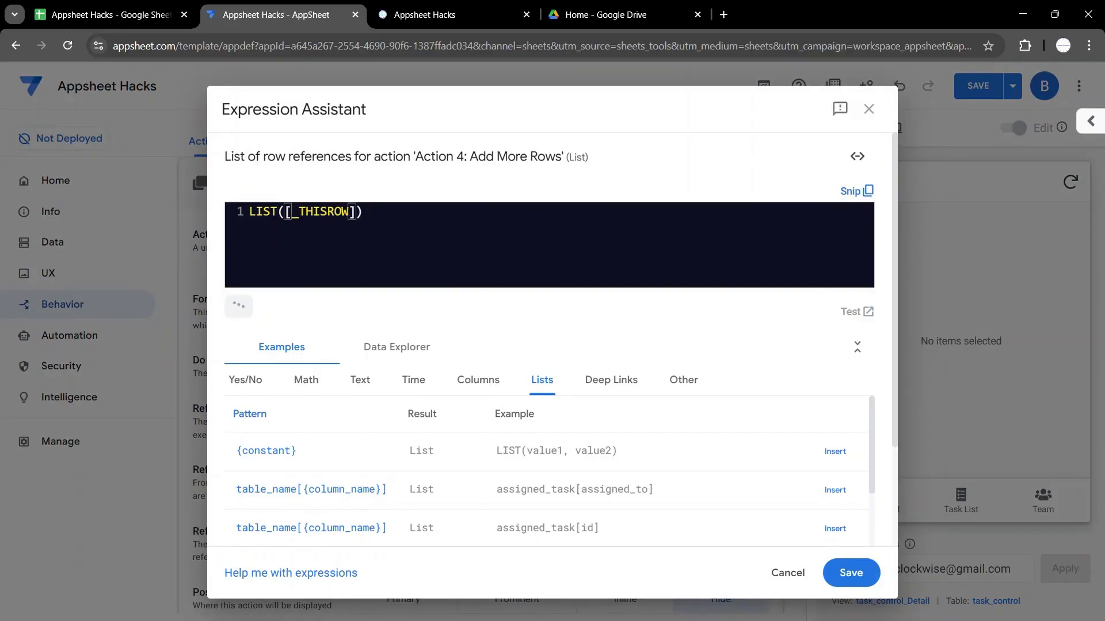
left_click(851, 573)
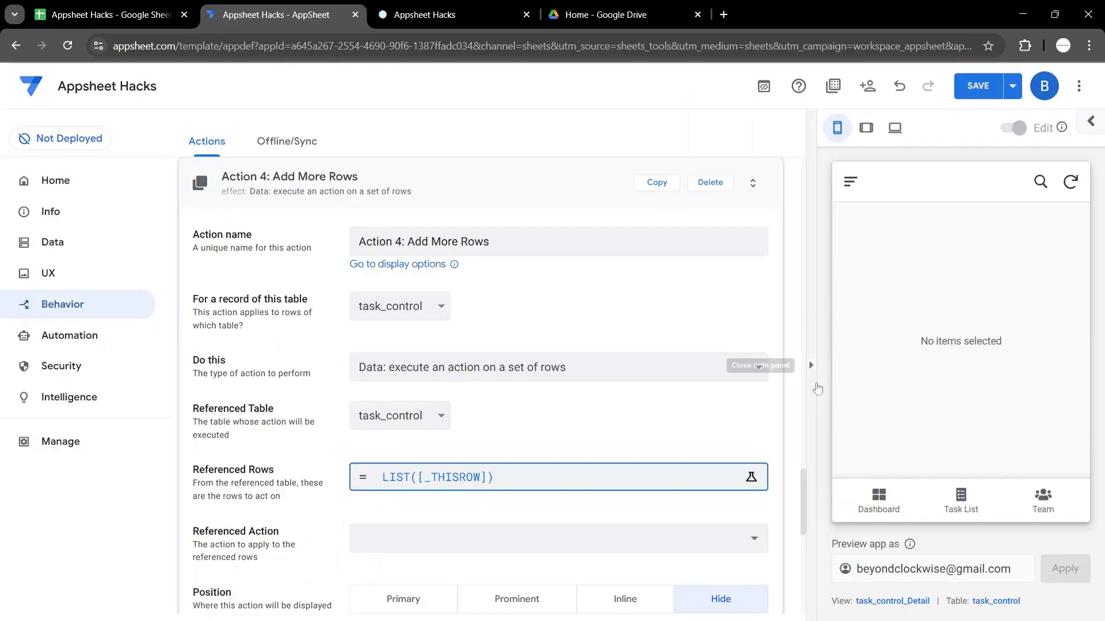
- Clear the run condition of "Action 4: Add More Rows" and save the empty expression
left_click_drag(804, 484, 803, 524)
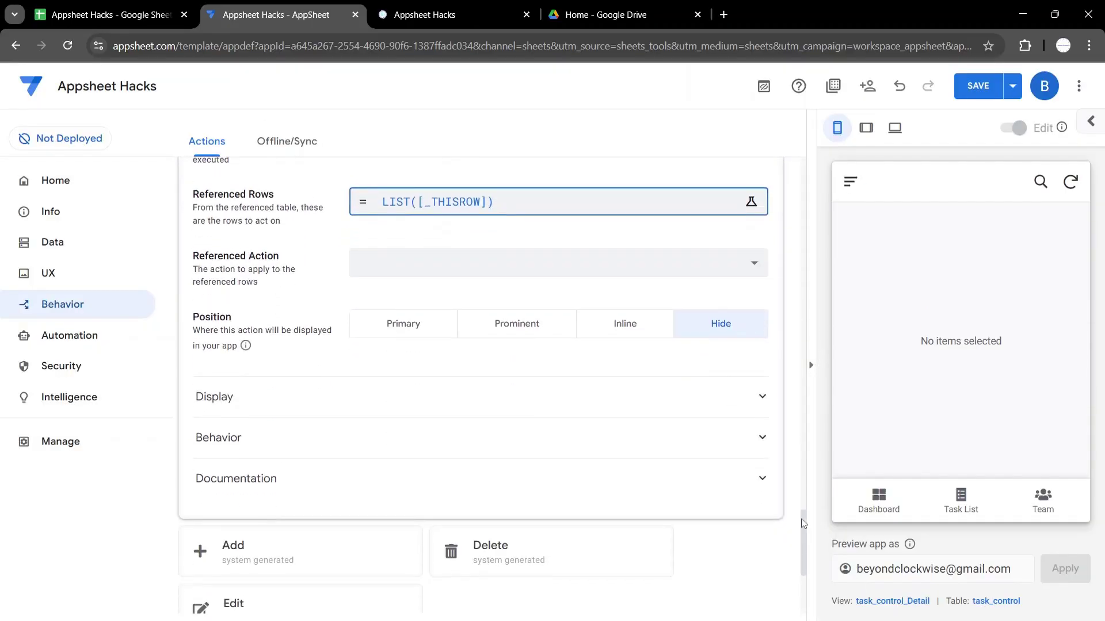
left_click(464, 447)
left_click(474, 483)
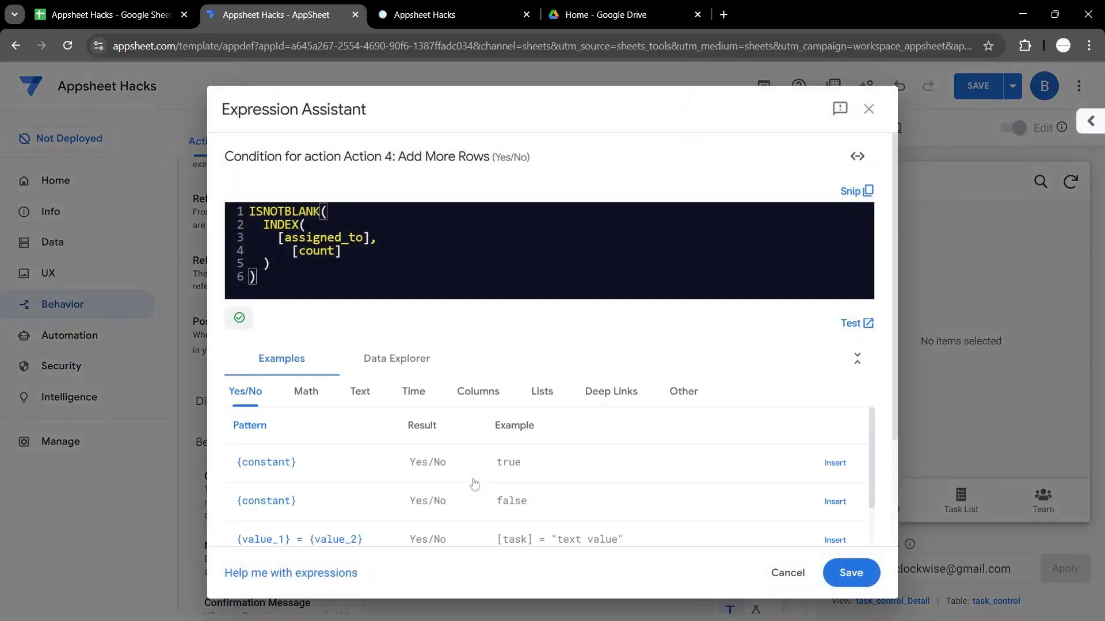
key("ctrl+a")
key("BackSpace")
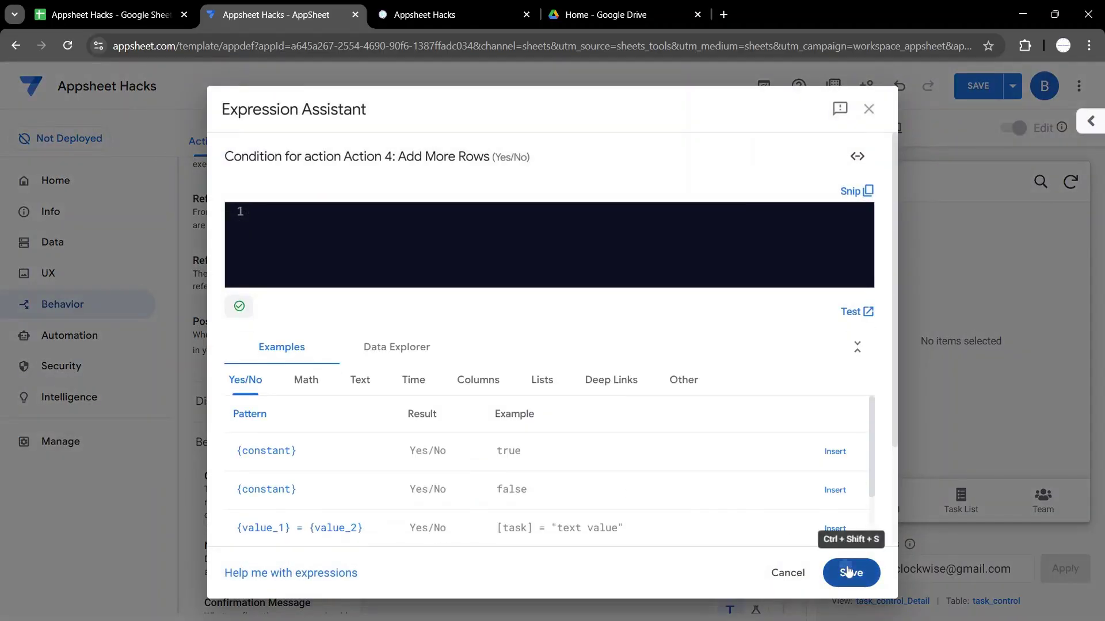
left_click(848, 572)
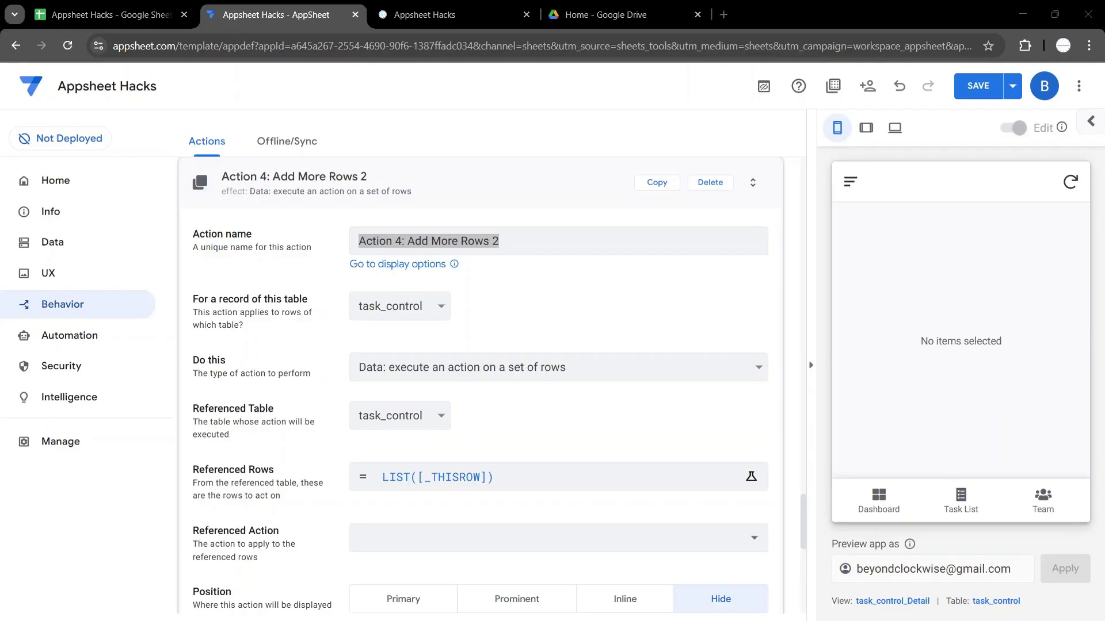
- Rename the copied action "Action 1: Add Rows for Remaining Values" and make it a grouped action that executes a sequence of actions
type("Action 1: Add Rows for Remaining Values")
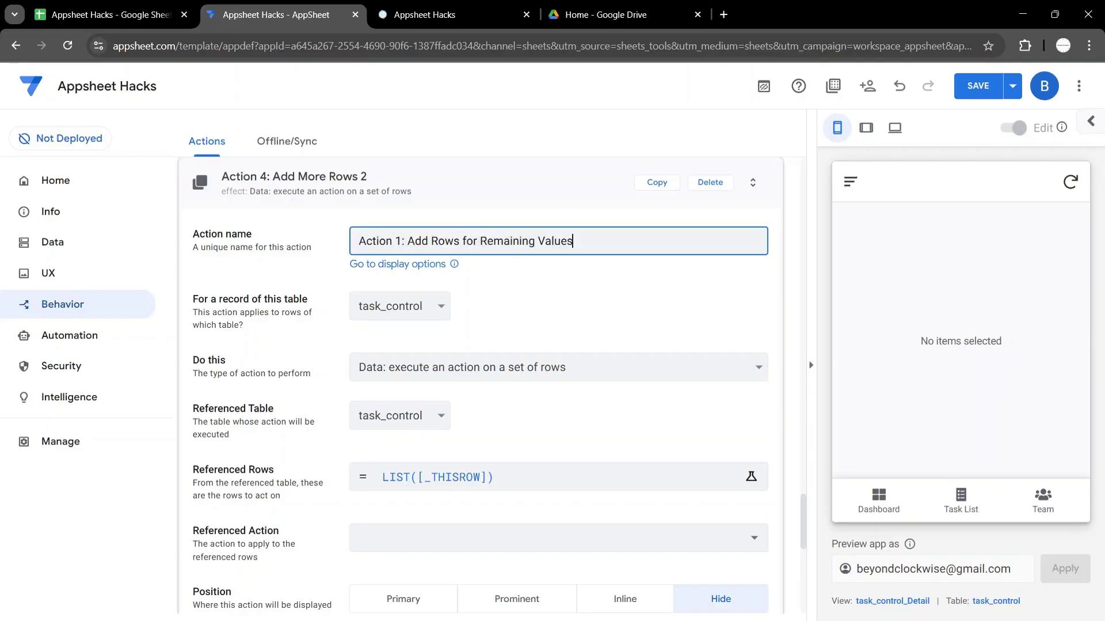
left_click(573, 279)
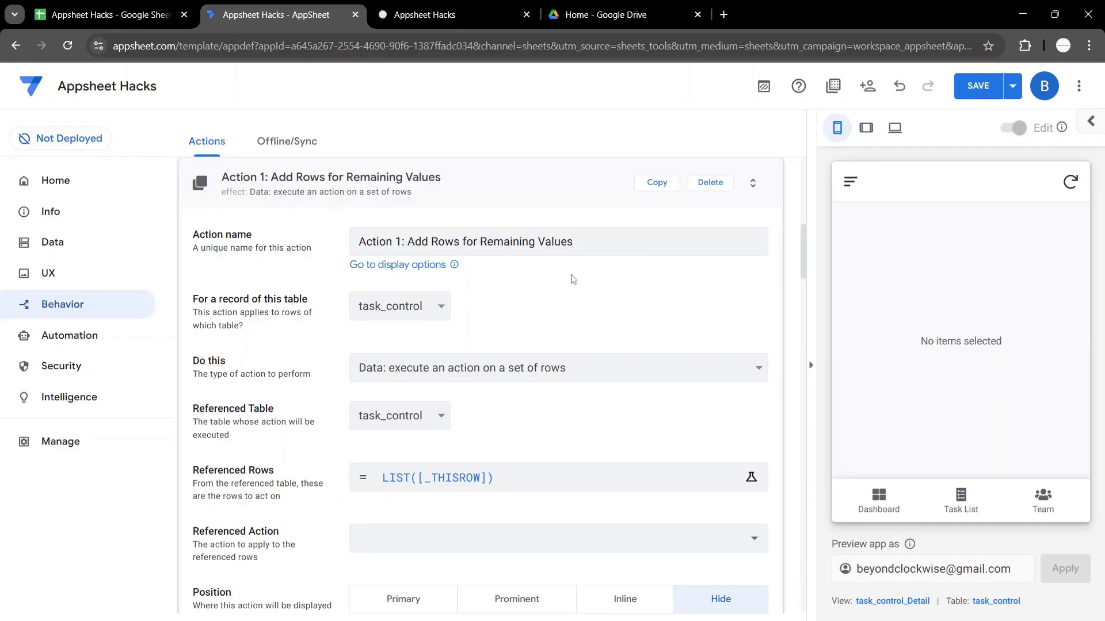
left_click(428, 373)
left_click(423, 349)
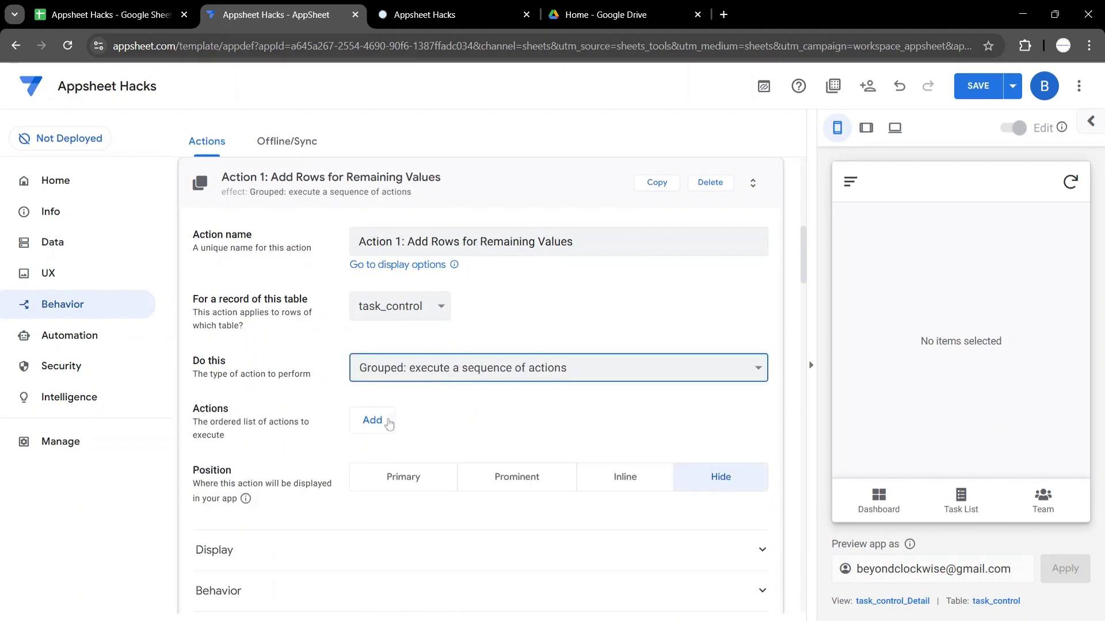
- Add Action 2: Increment Count, Action 3: Add Row For This Enum and Action 4: Add More Rows, in that order, to Action 1's sequence
left_click(389, 424)
left_click(389, 427)
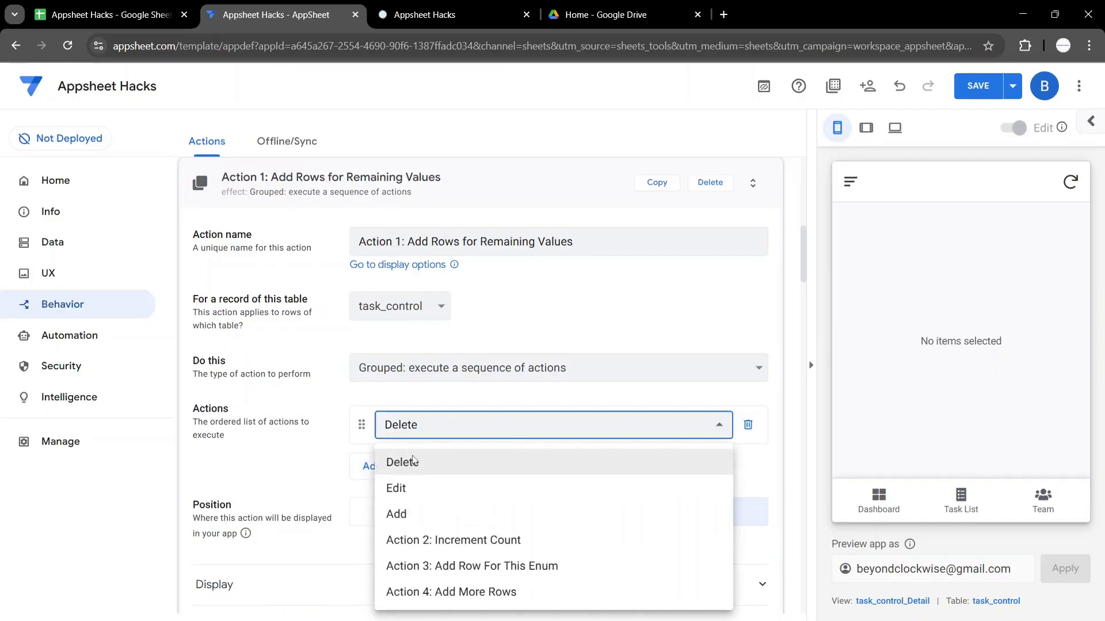
left_click(405, 537)
left_click(377, 469)
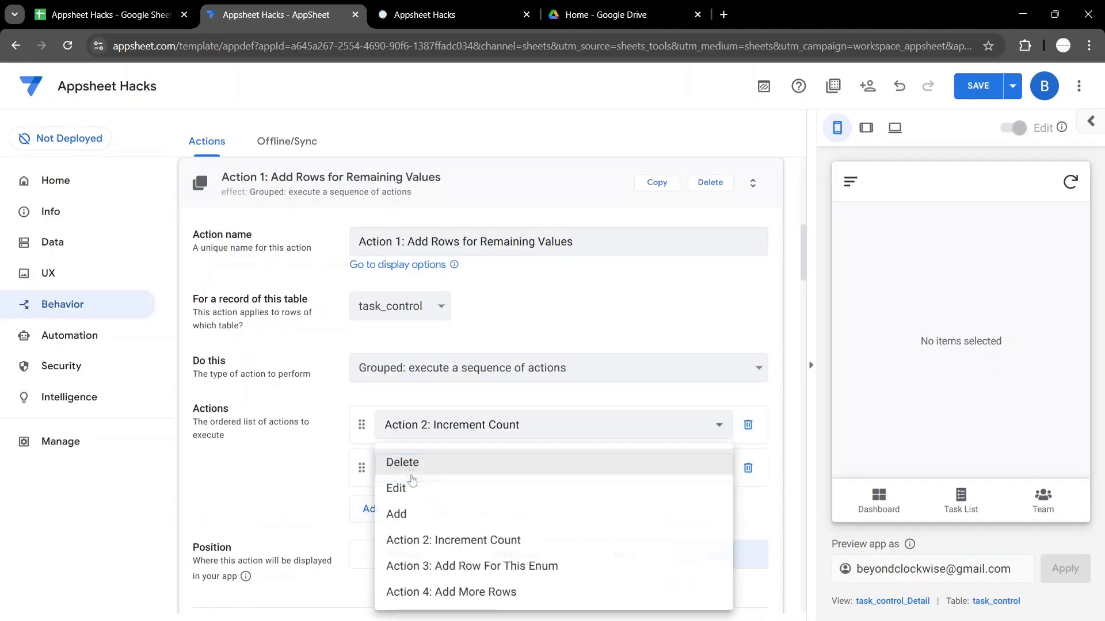
left_click(409, 564)
left_click(372, 509)
left_click(374, 511)
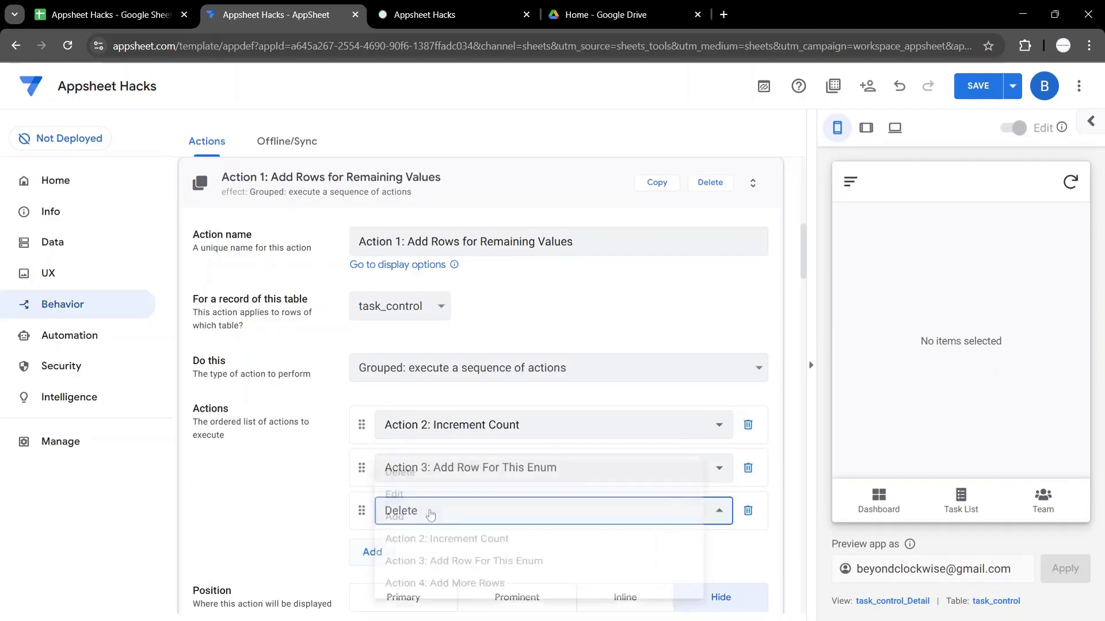
left_click(420, 591)
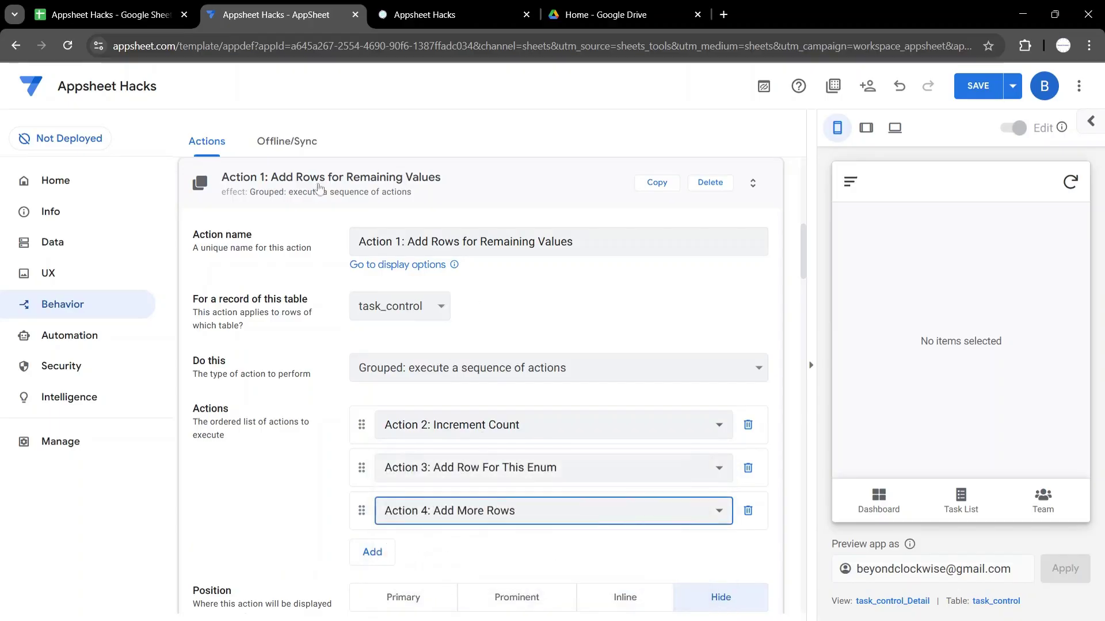
left_click(296, 175)
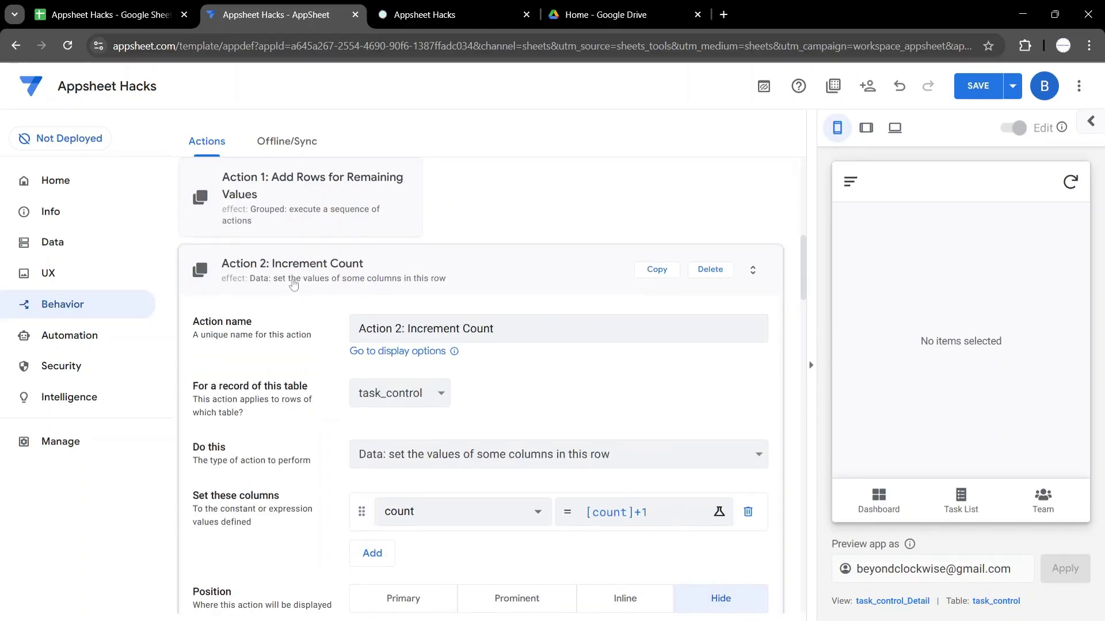
- Set the referenced action of "Action 4: Add More Rows" to "Action 1: Add Rows for Remaining Values" and check its run condition
left_click(293, 285)
left_click(324, 286)
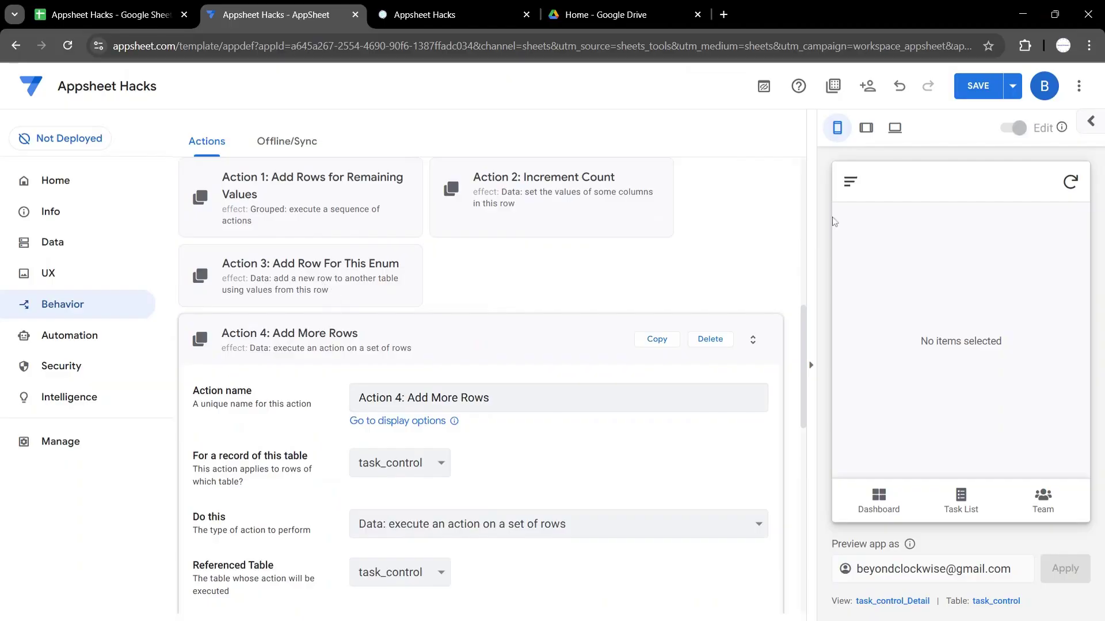
scroll(762, 416, "down", 4)
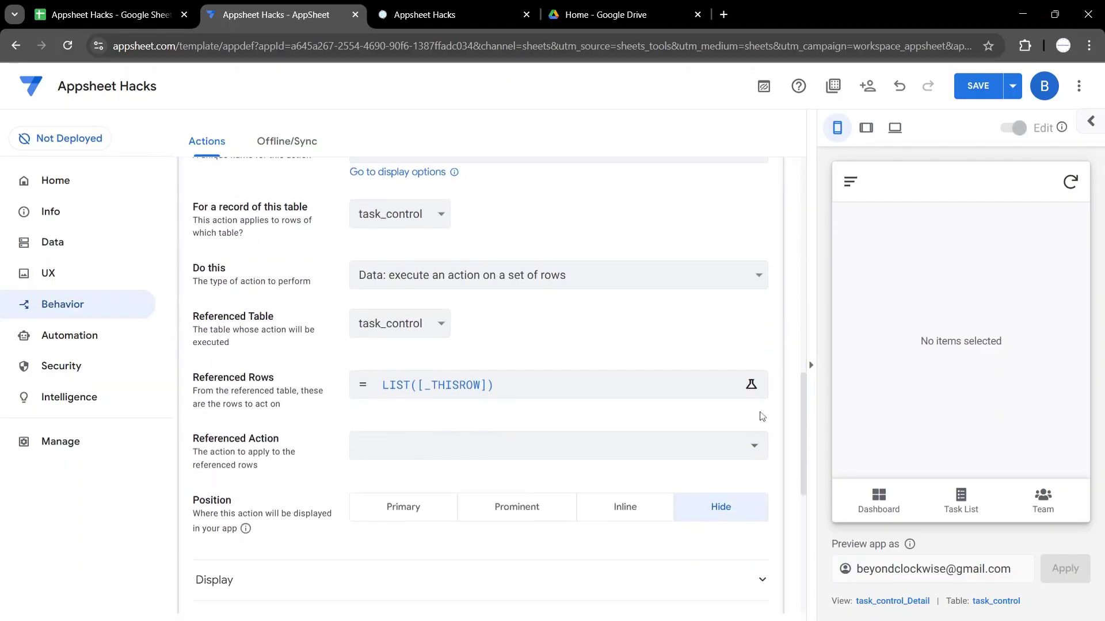
left_click(577, 440)
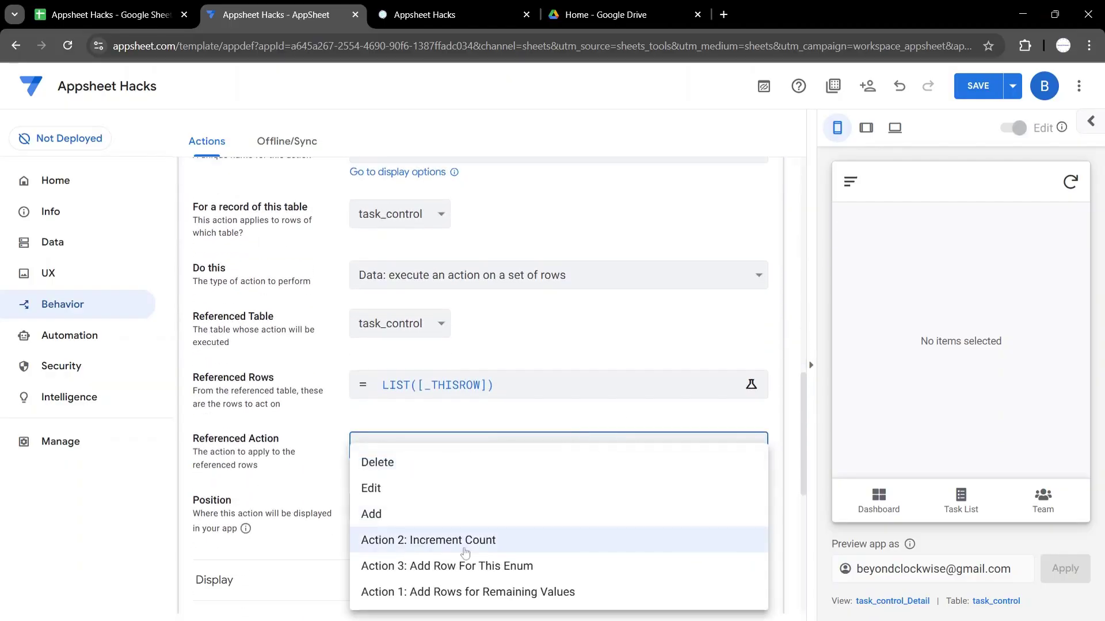
left_click(463, 592)
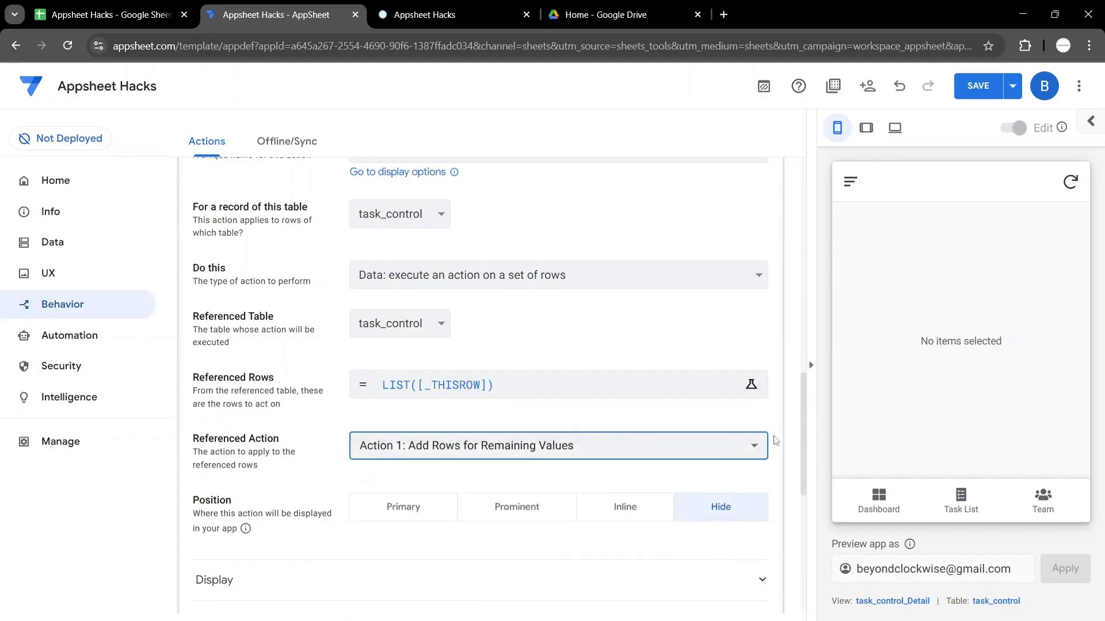
left_click_drag(805, 442, 802, 481)
left_click(446, 459)
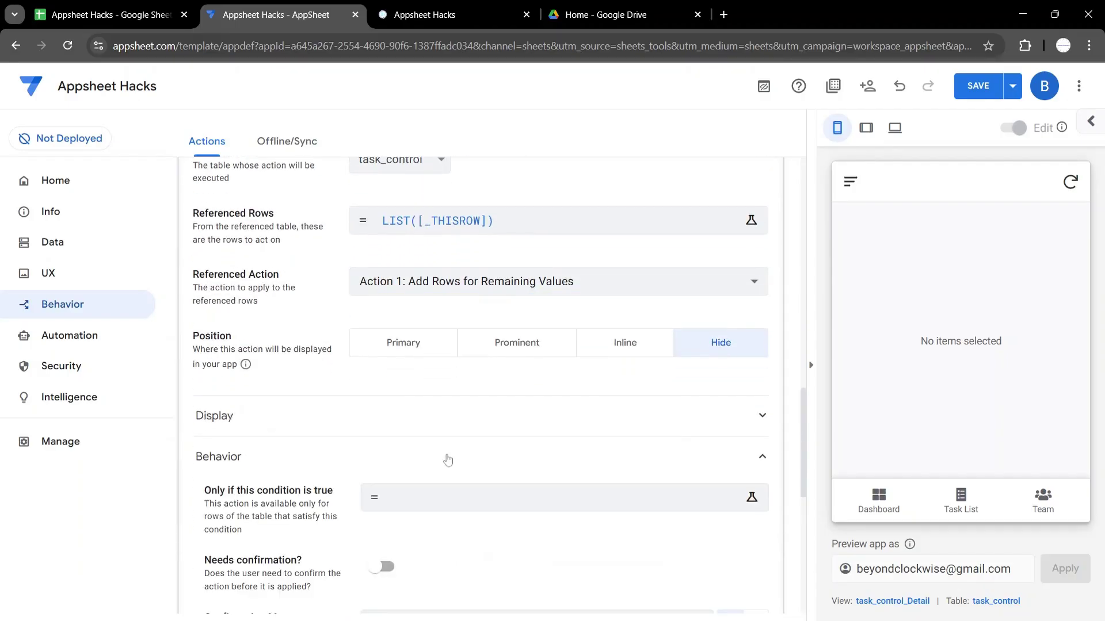
left_click(447, 460)
scroll(803, 441, "up", 10)
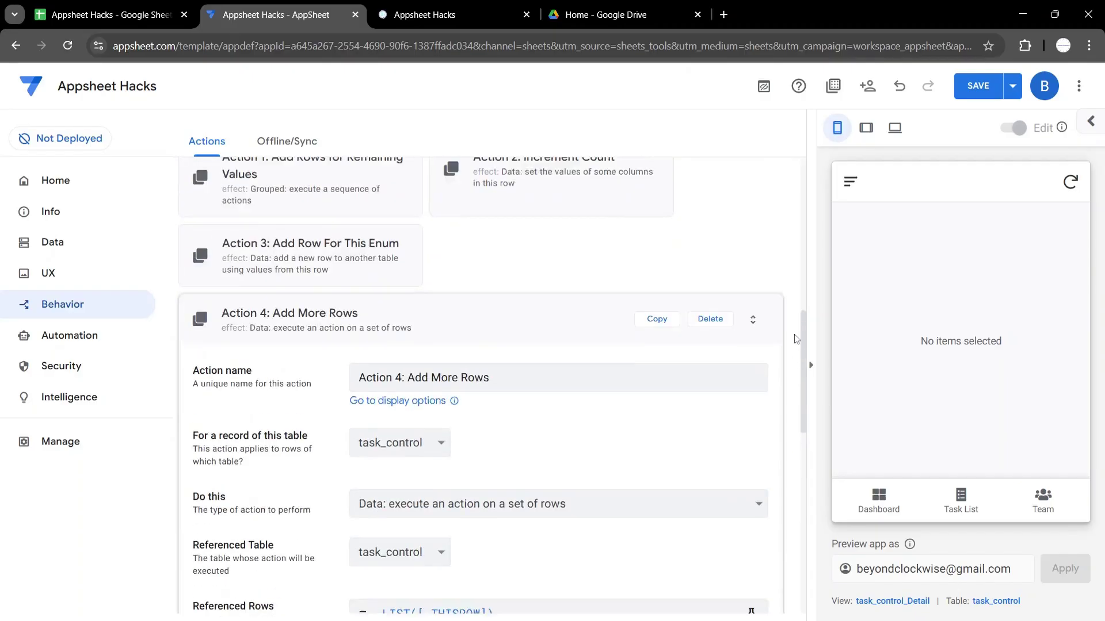
- Start the run condition of "Action 1: Add Rows for Remaining Values" as an IF expression testing ISBLANK([count])
left_click(370, 464)
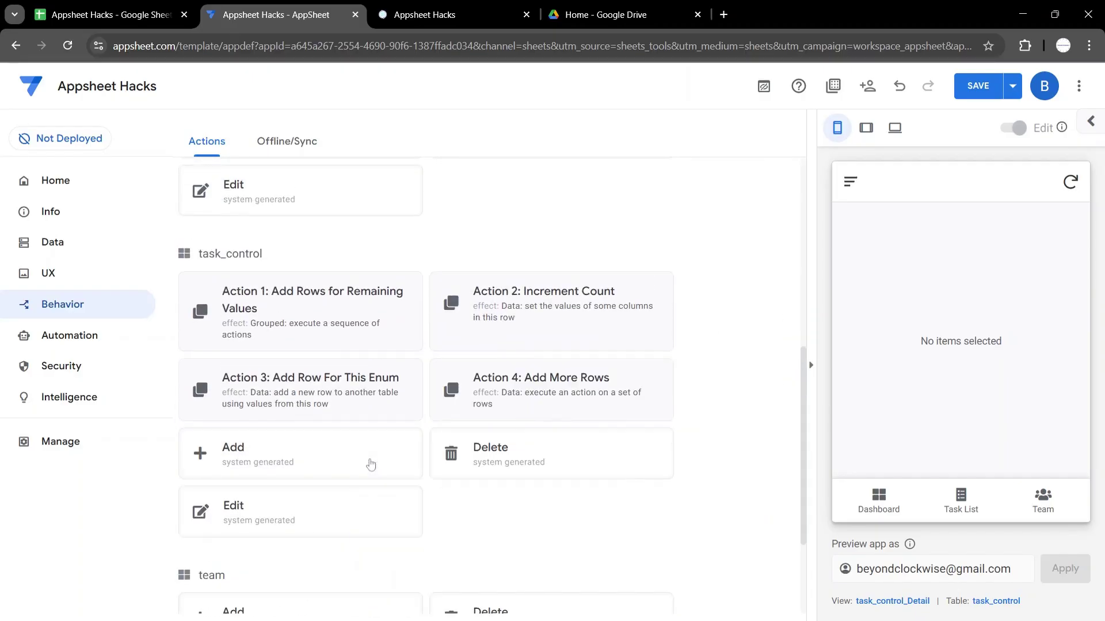
scroll(803, 360, "down", 8)
left_click(437, 324)
left_click(455, 368)
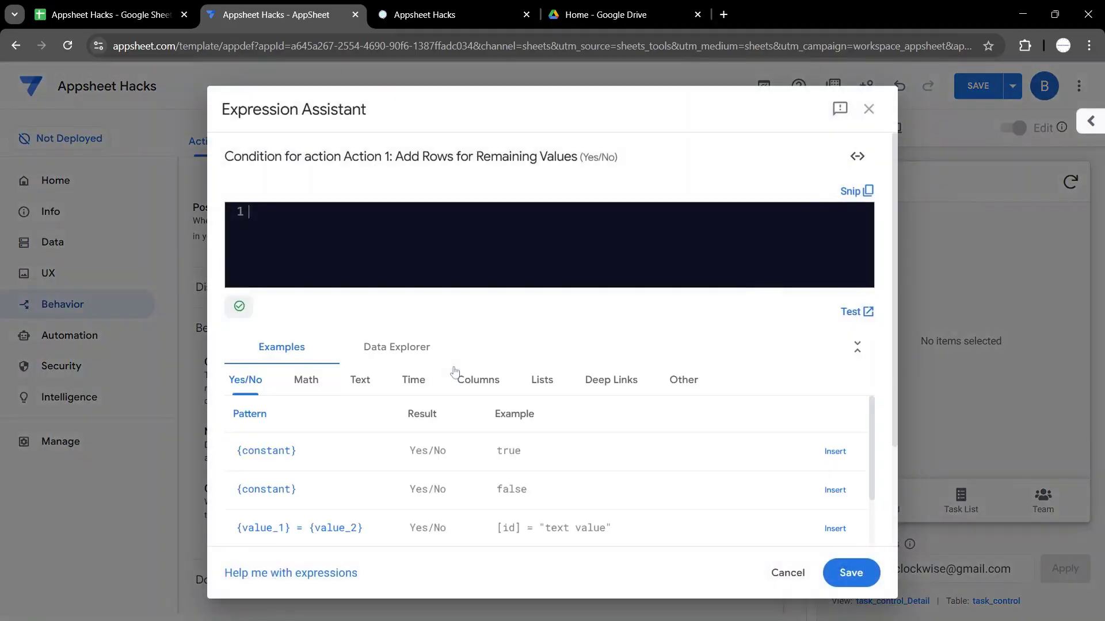
type("if")
key("Return")
type("is")
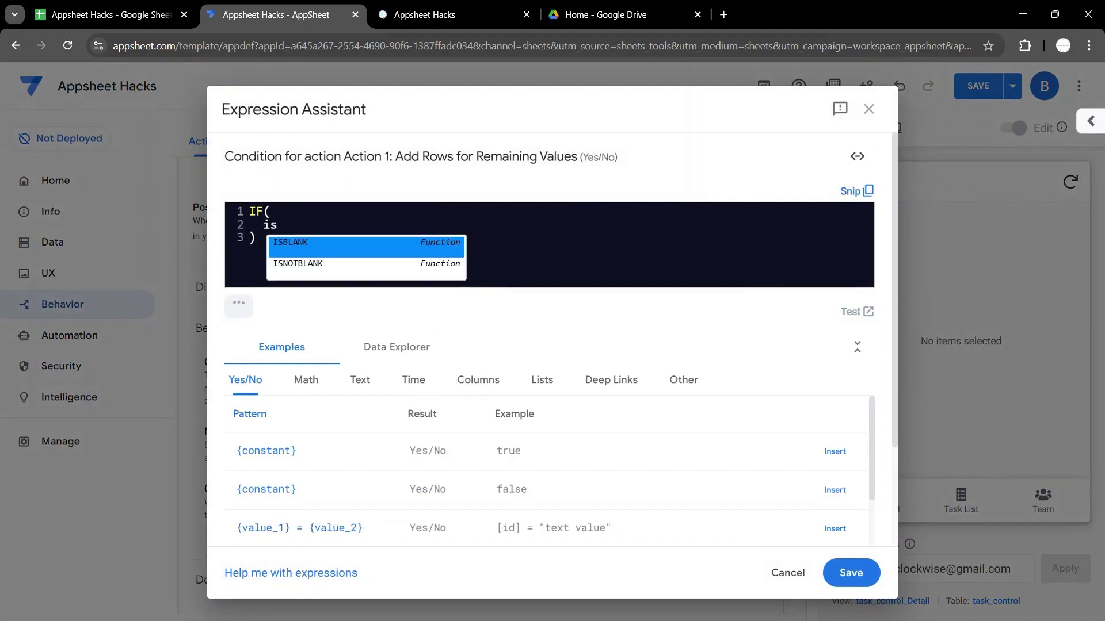
key("Return")
type("[count")
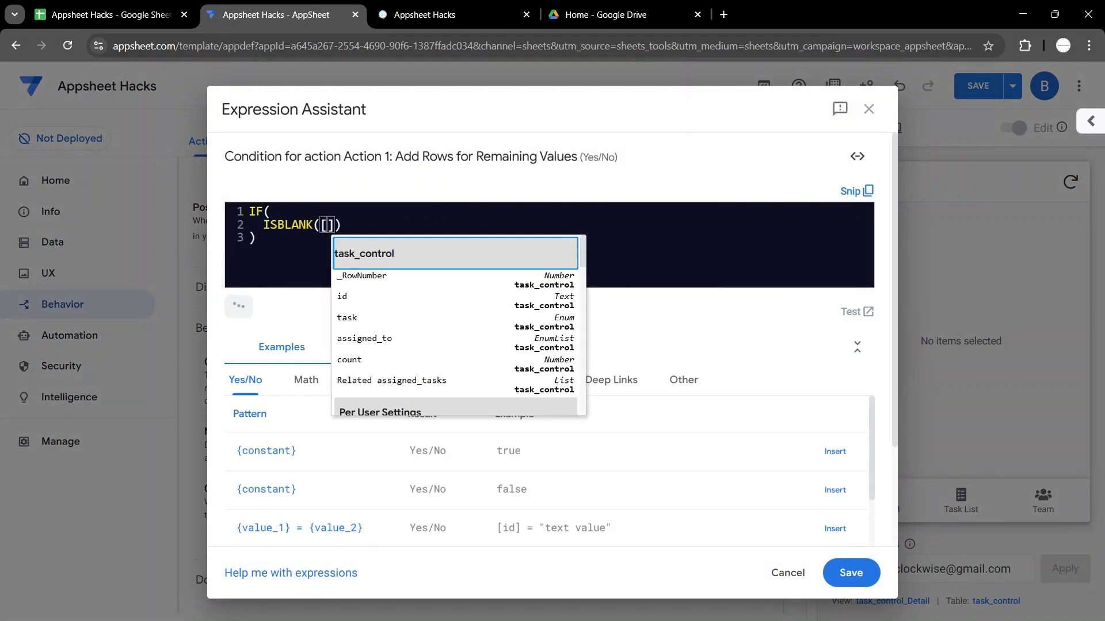
key("End")
type(",")
key("Return")
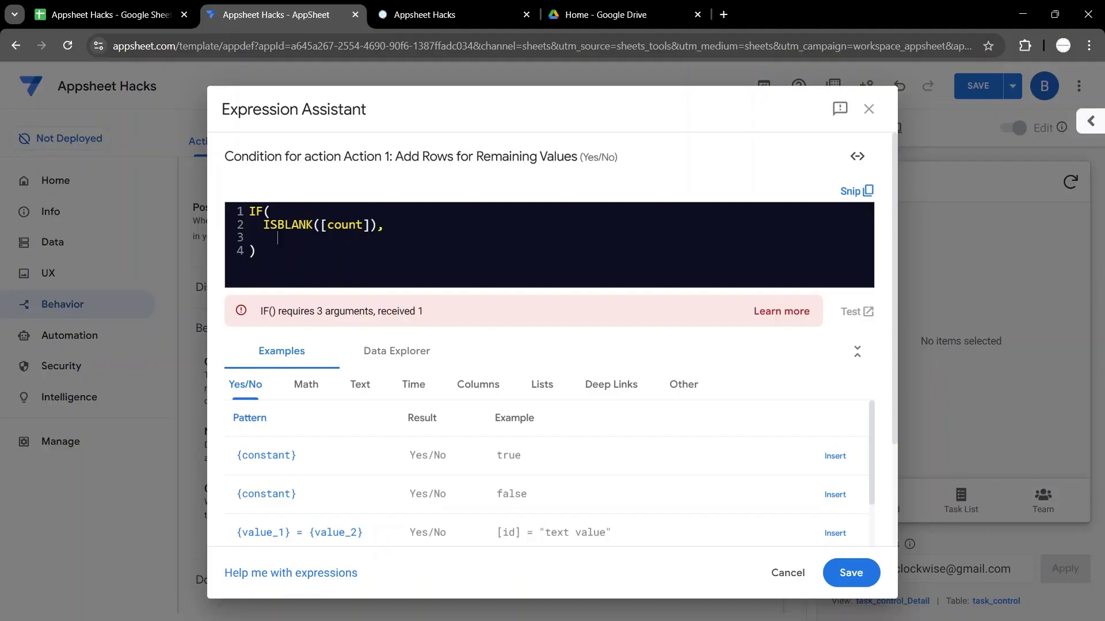
- Add ISNOTBLANK([assigned_to]) as the value-if-true argument of the IF condition
type("is")
key("Down")
key("Return")
type("[ass])")
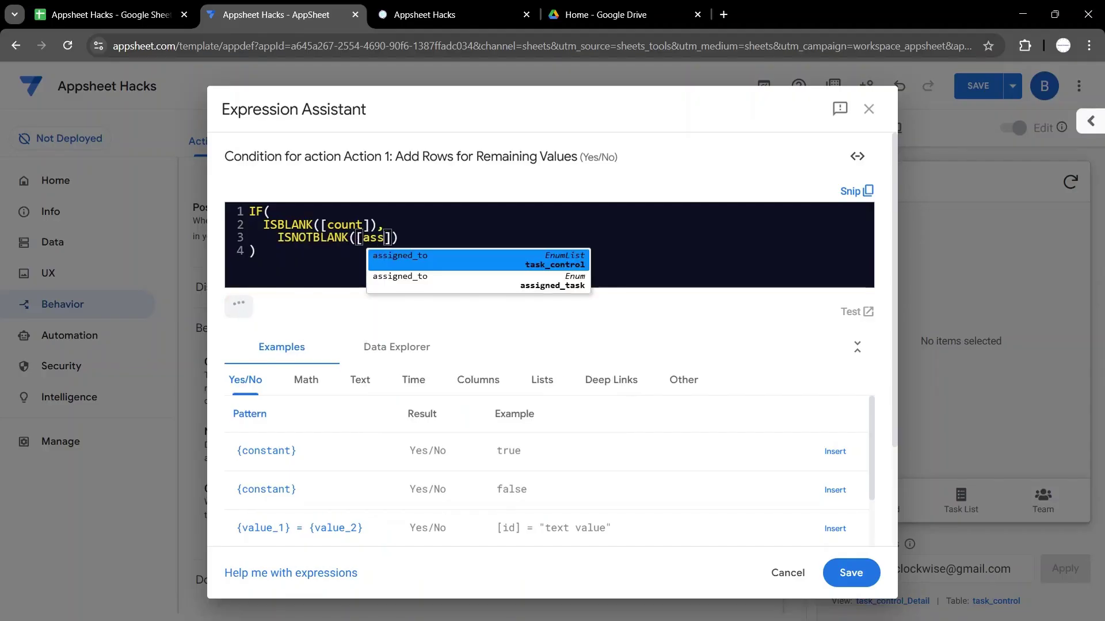
key("Return")
key("End")
type(",")
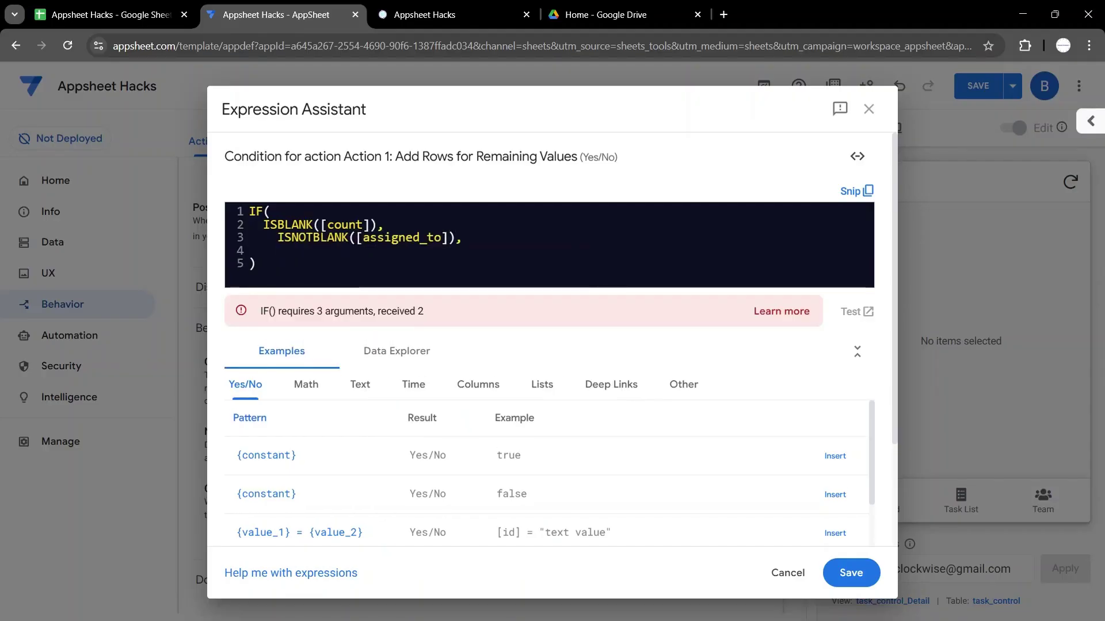
- Add [count]<=COUNT([assigned_to]) as the value-if-false argument and save the condition of Action 1
type("[co")
key("Return")
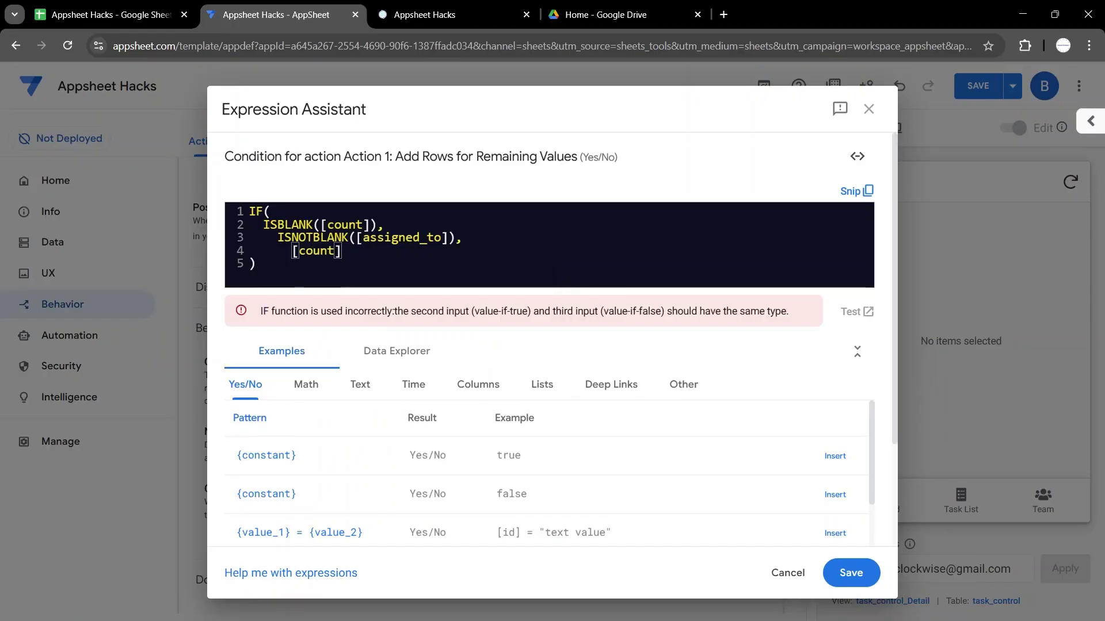
type("<=coun")
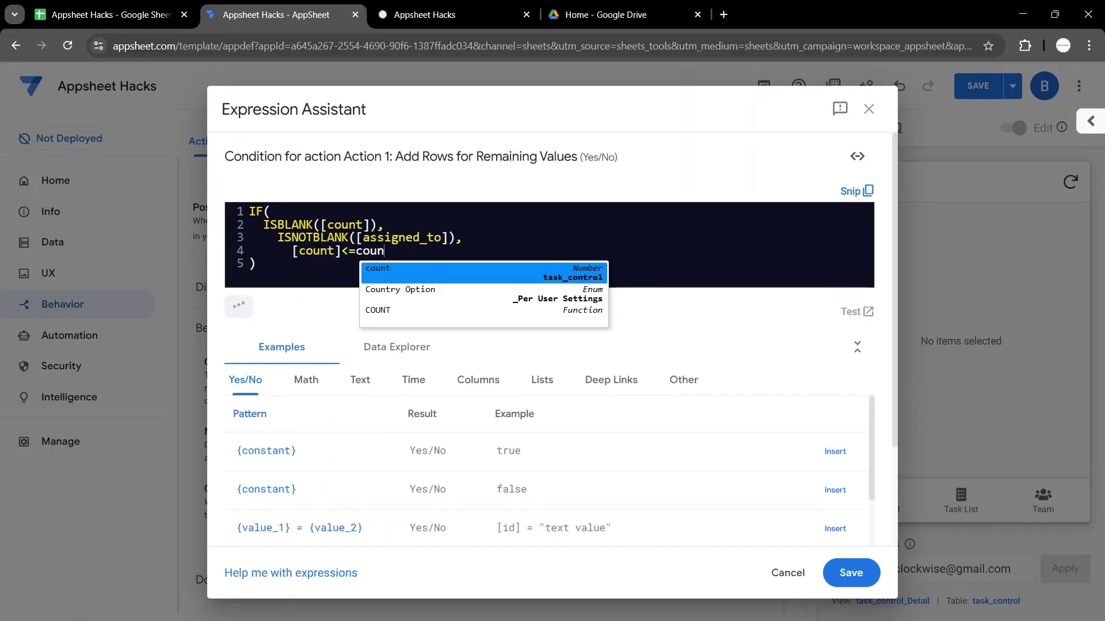
key("Down")
key("Down")
key("Return")
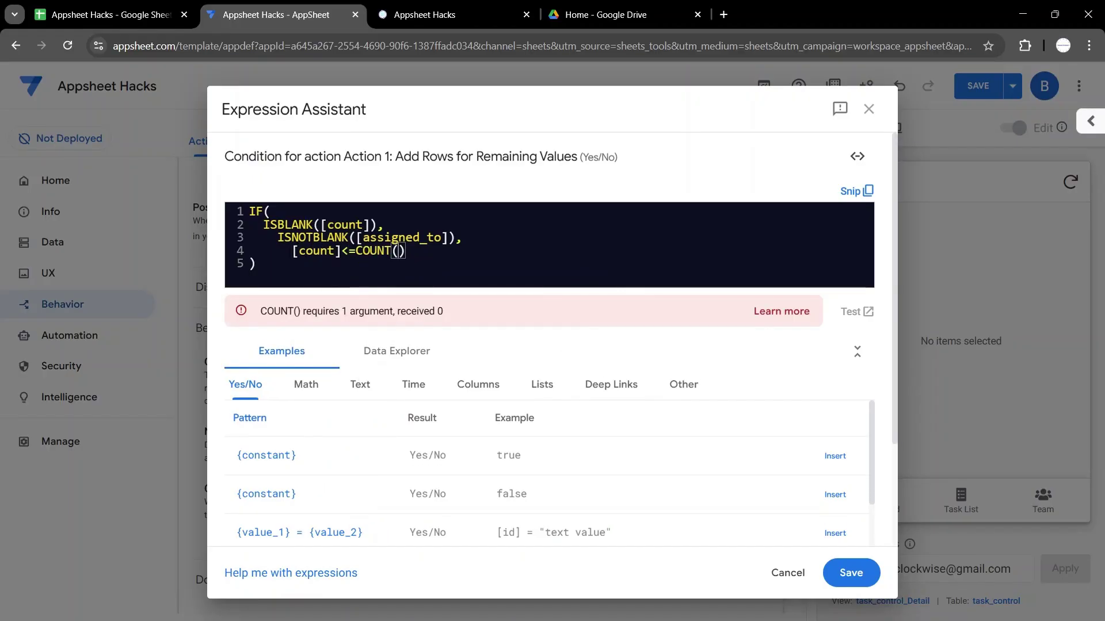
type("[as")
key("Return")
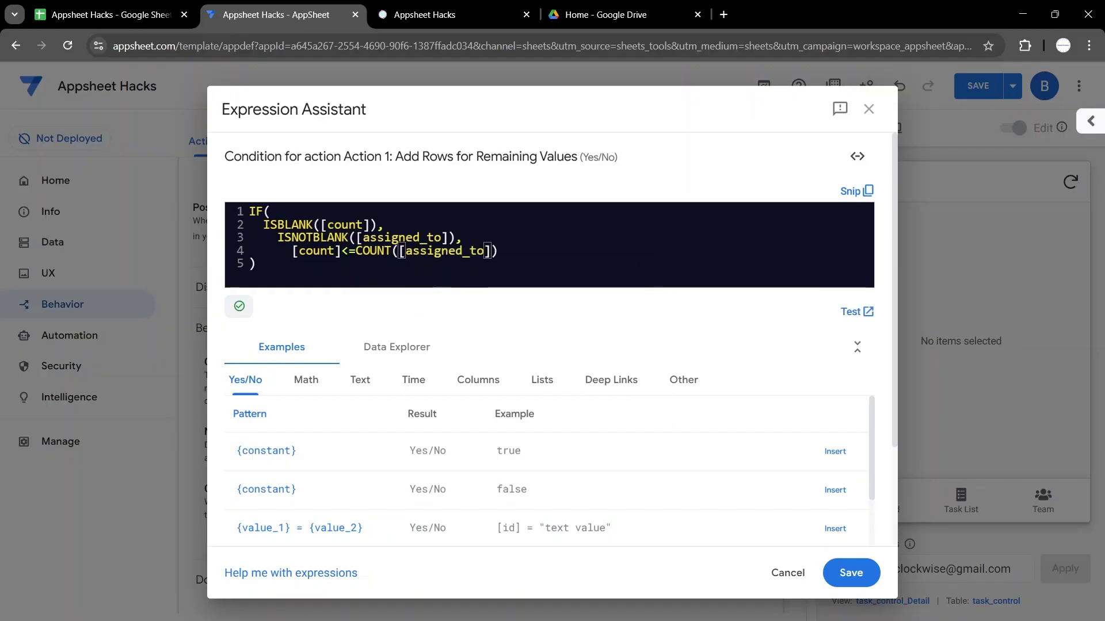
left_click(852, 573)
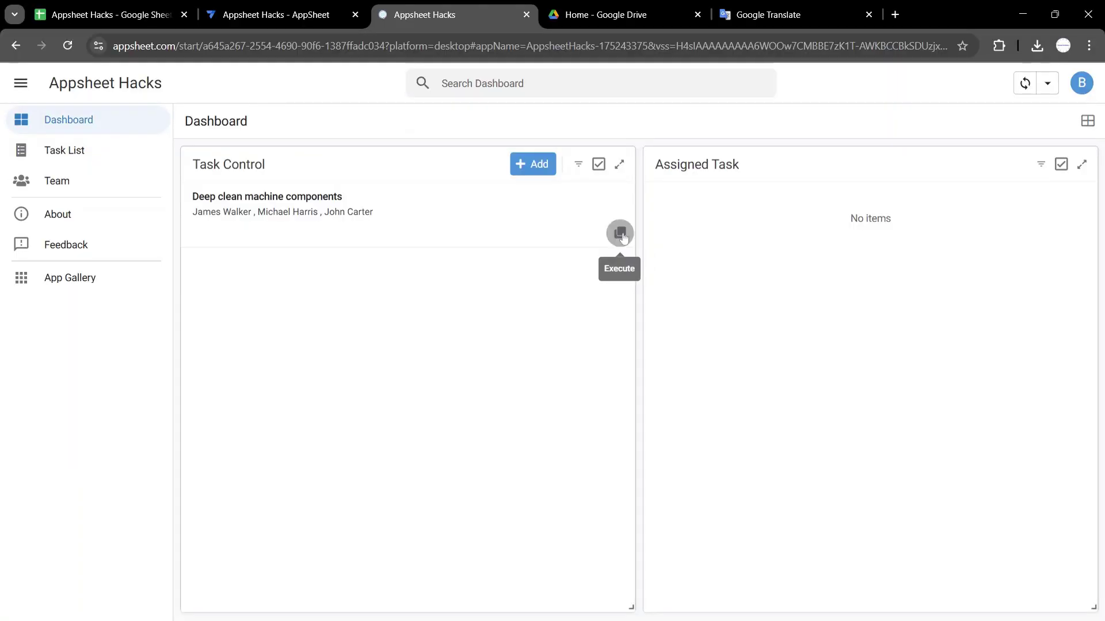
- In the running Appsheet Hacks app's dashboard, execute the row-adding action on the "Deep clean machine components" task
left_click(619, 234)
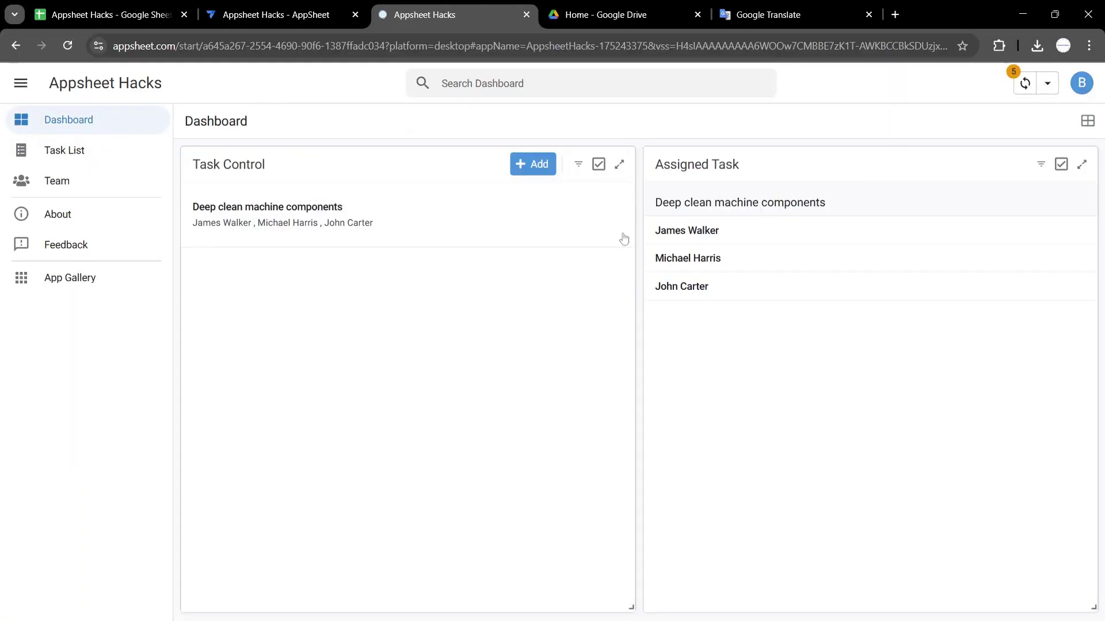